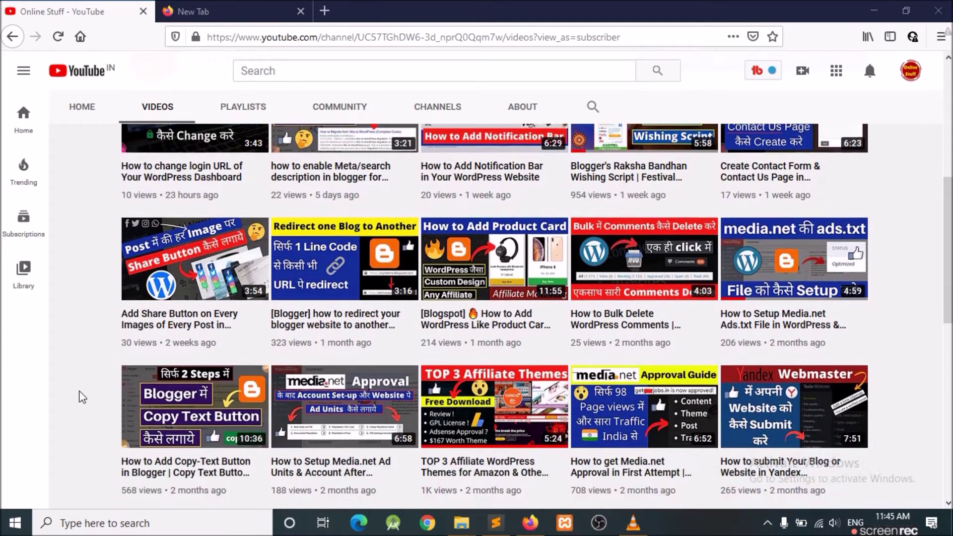
pyautogui.scroll(-2, 83, 397)
pyautogui.scroll(-4, 82, 397)
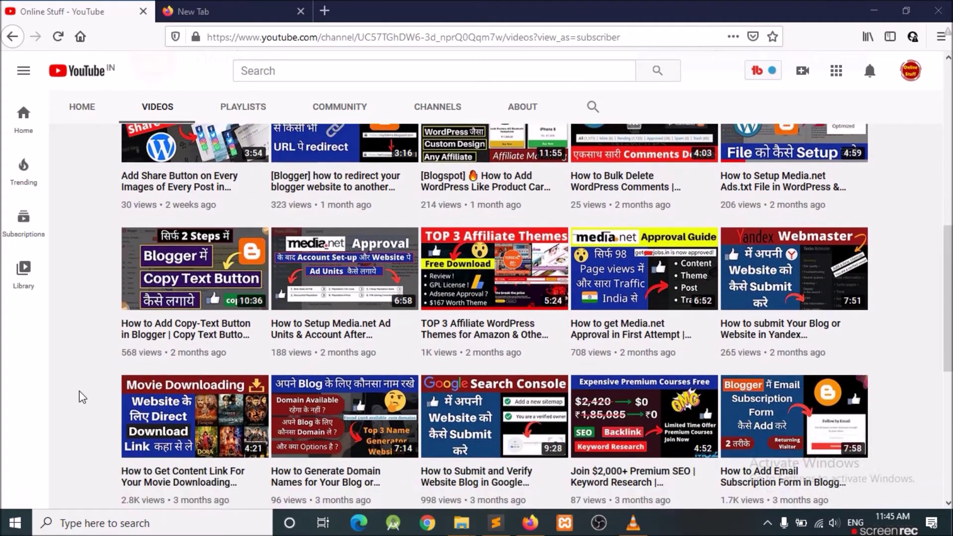
pyautogui.scroll(-5, 83, 389)
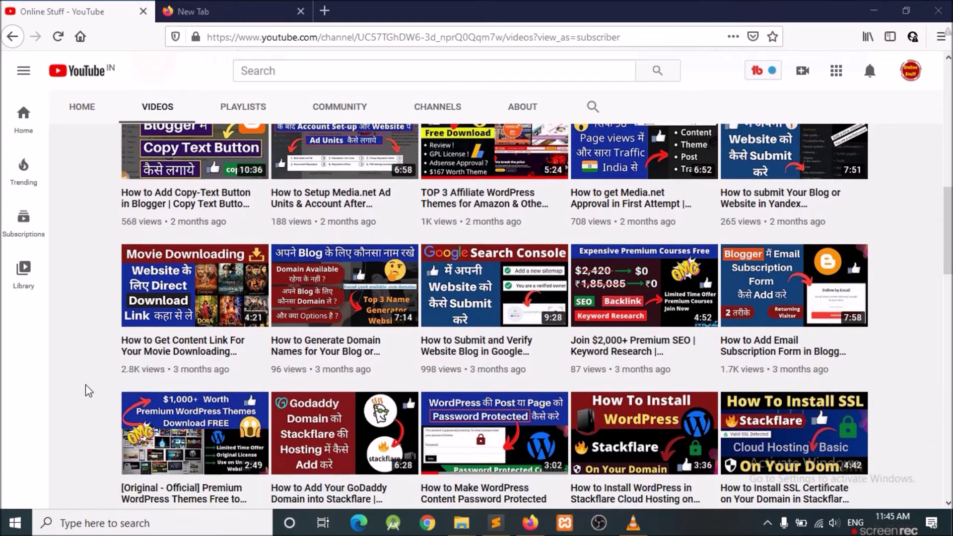
pyautogui.scroll(-7, 85, 390)
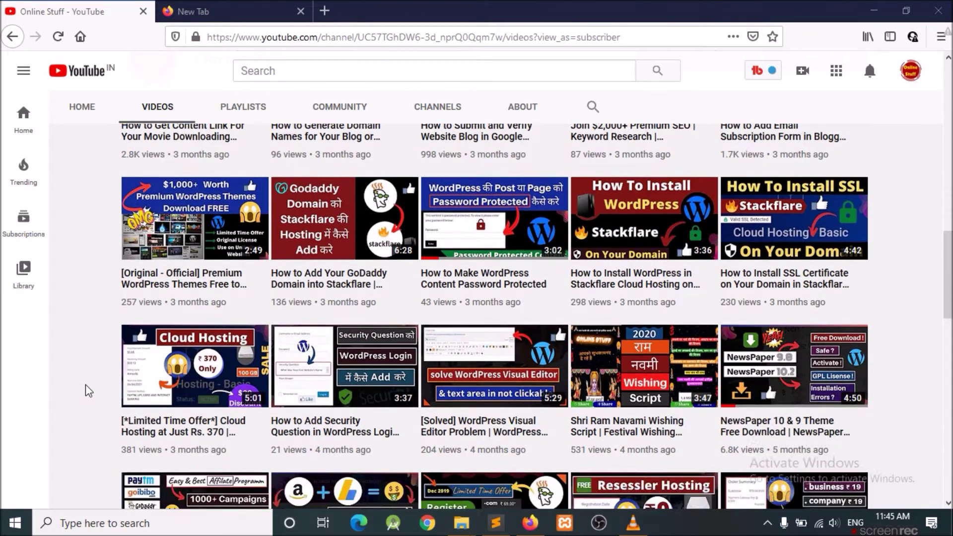
pyautogui.scroll(-3, 85, 391)
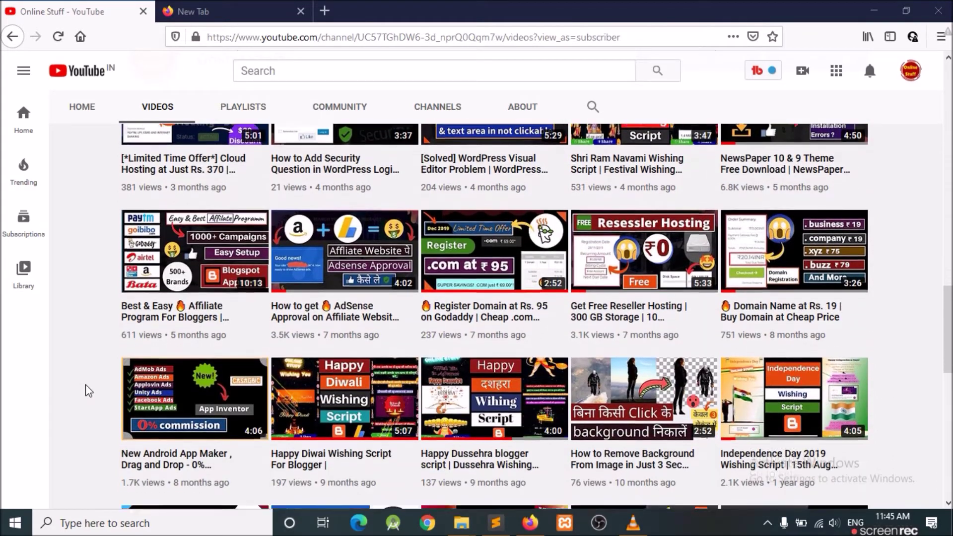
pyautogui.scroll(7, 86, 390)
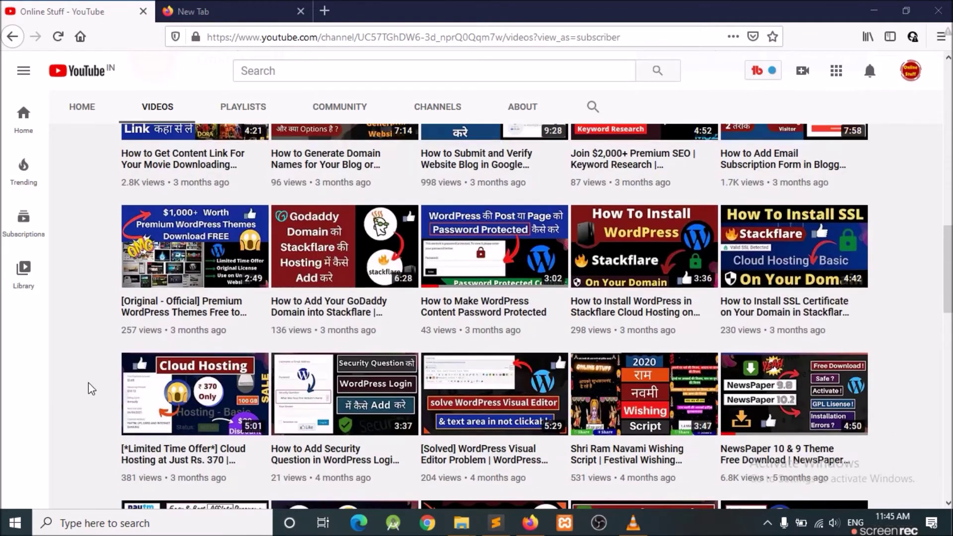
# - Switch to the Hostinger hPanel, open the hosting management page for noobgamer.in, and dismiss the special offer banner
pyautogui.moveTo(892, 529)
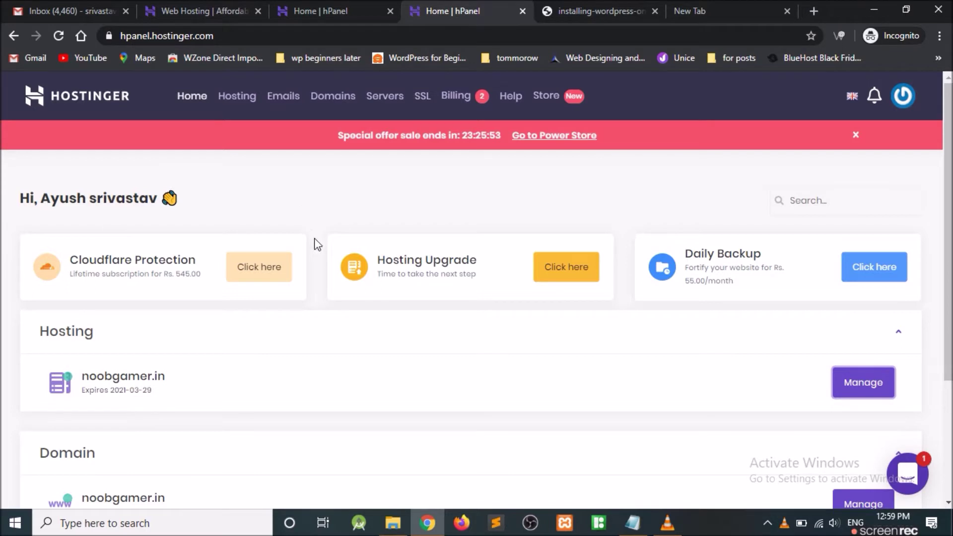
pyautogui.moveTo(17, 346); pyautogui.dragTo(141, 355)
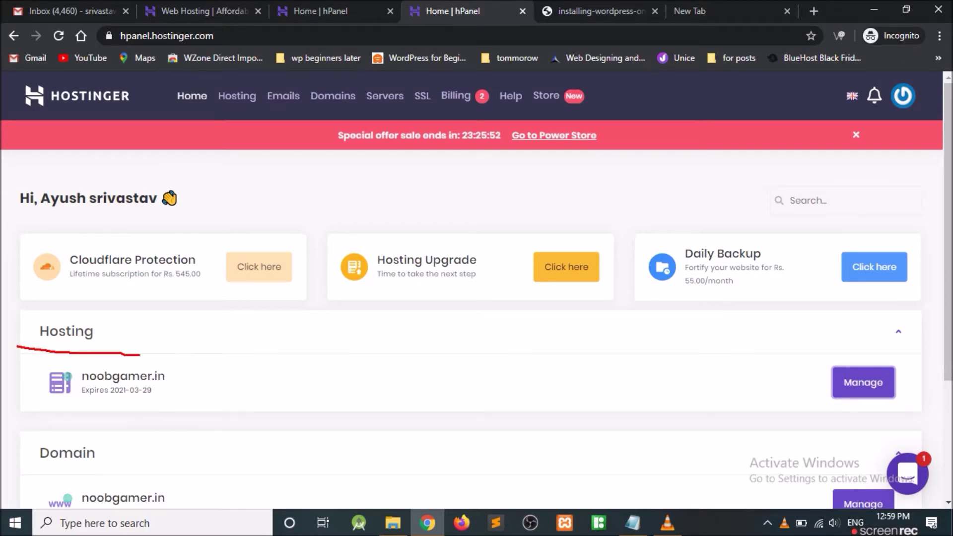
pyautogui.moveTo(645, 364)
pyautogui.mouseDown()
pyautogui.moveTo(812, 373)
pyautogui.moveTo(836, 383)
pyautogui.moveTo(764, 407)
pyautogui.mouseUp()
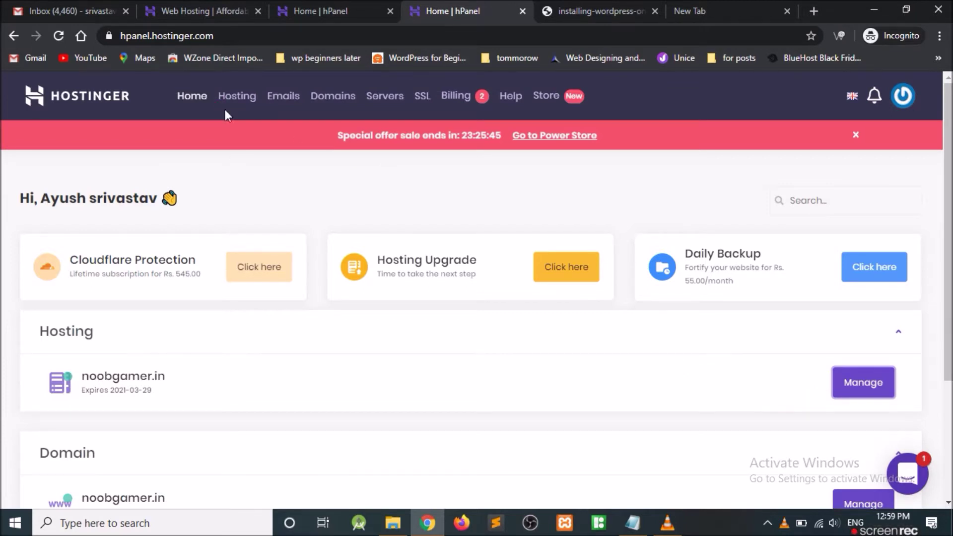
pyautogui.click(241, 105)
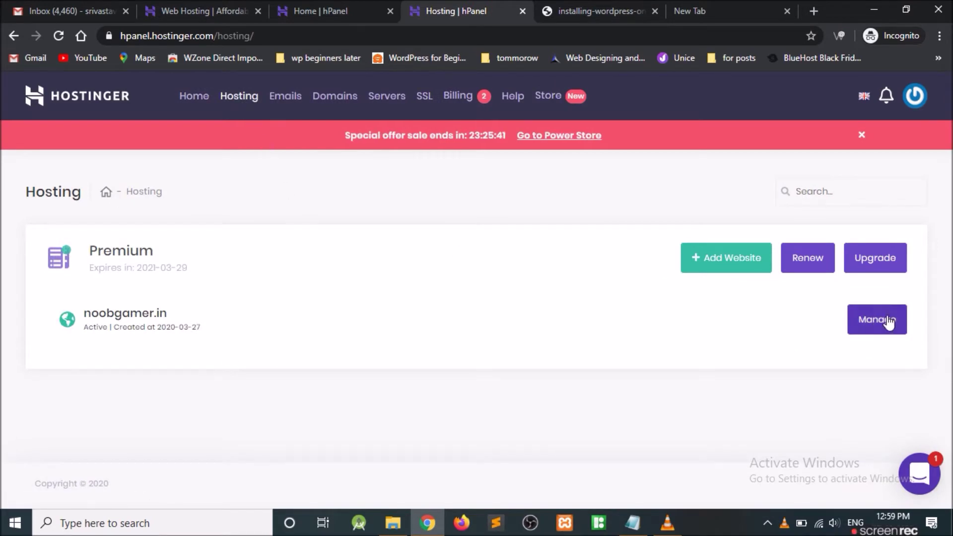
pyautogui.click(876, 322)
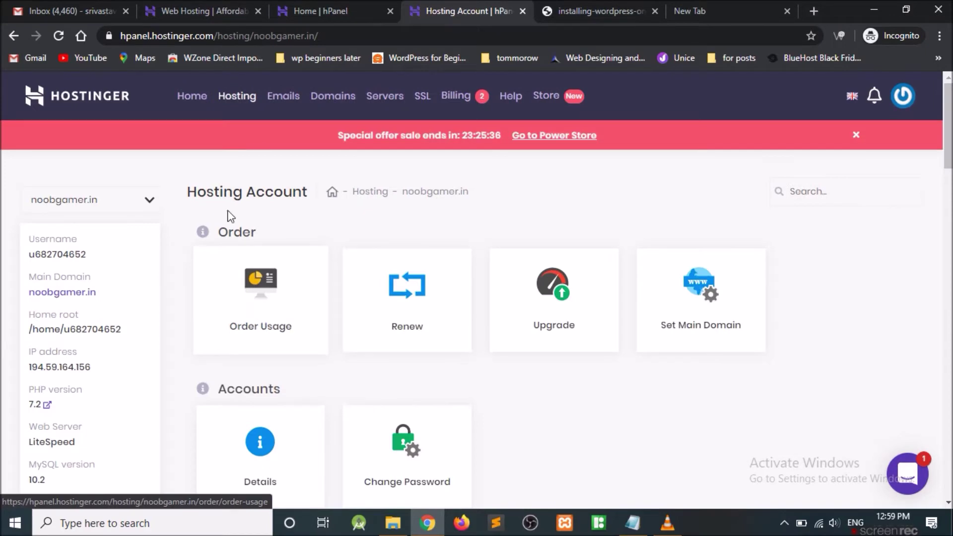
pyautogui.click(854, 137)
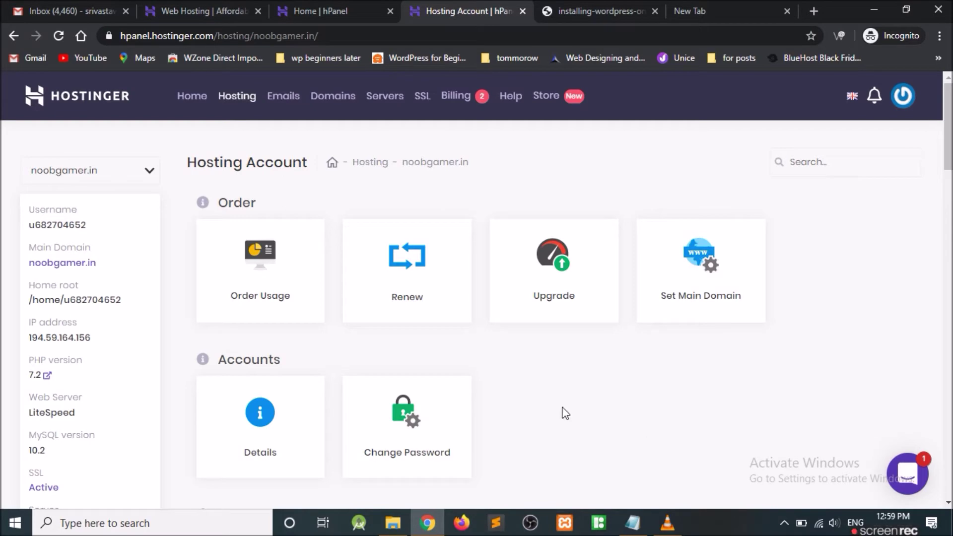
# - Open the PHP Configuration page from the Advanced section of the noobgamer.in hosting account
pyautogui.scroll(-5, 570, 402)
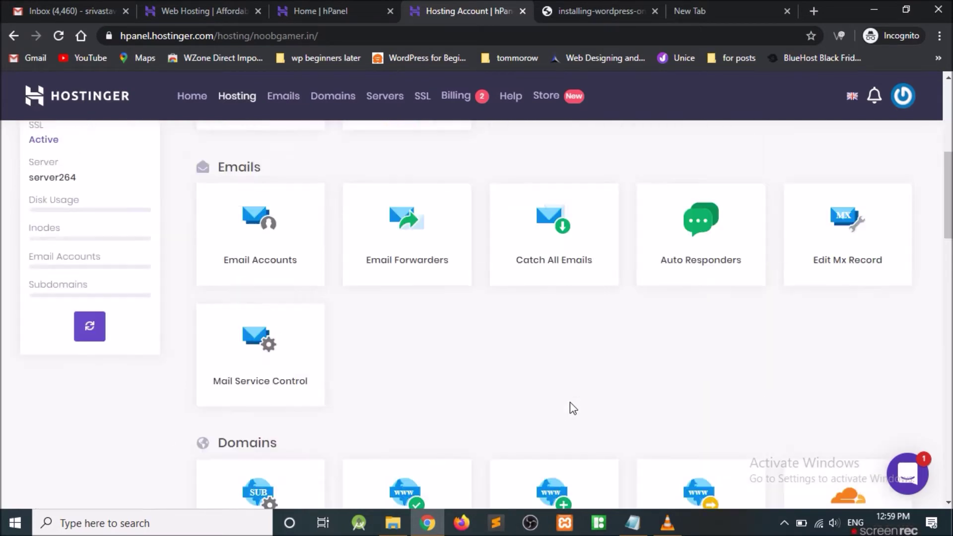
pyautogui.scroll(-5, 570, 402)
pyautogui.scroll(-9, 571, 404)
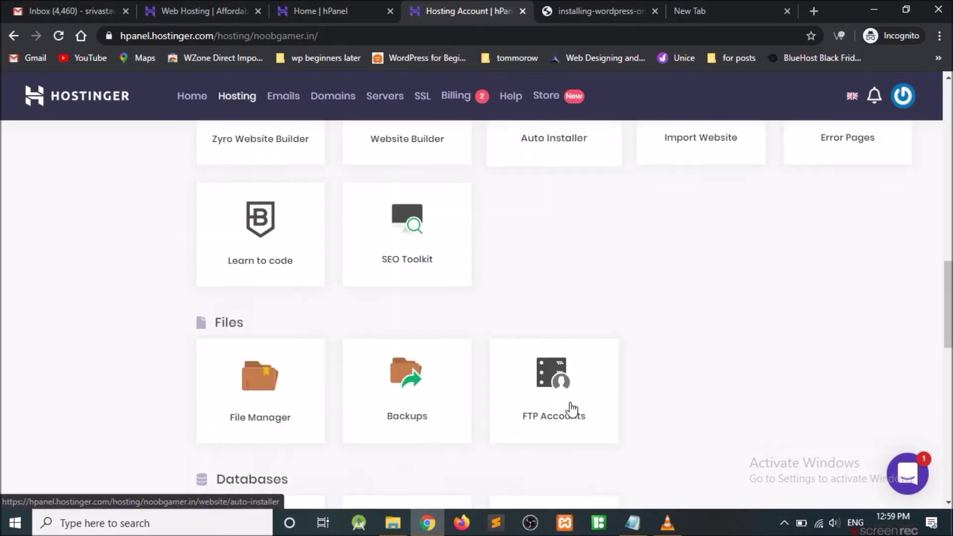
pyautogui.scroll(15, 649, 386)
pyautogui.scroll(-12, 648, 386)
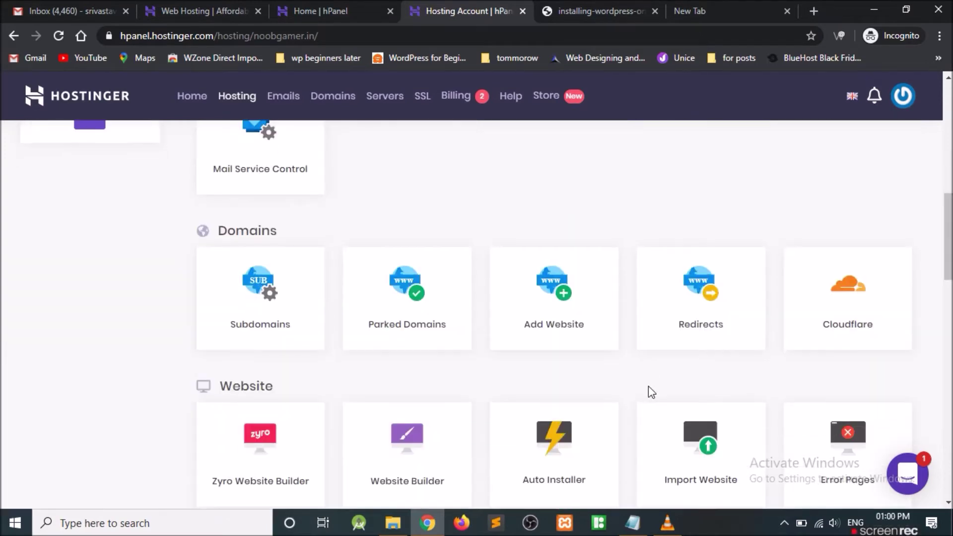
pyautogui.scroll(-9, 649, 386)
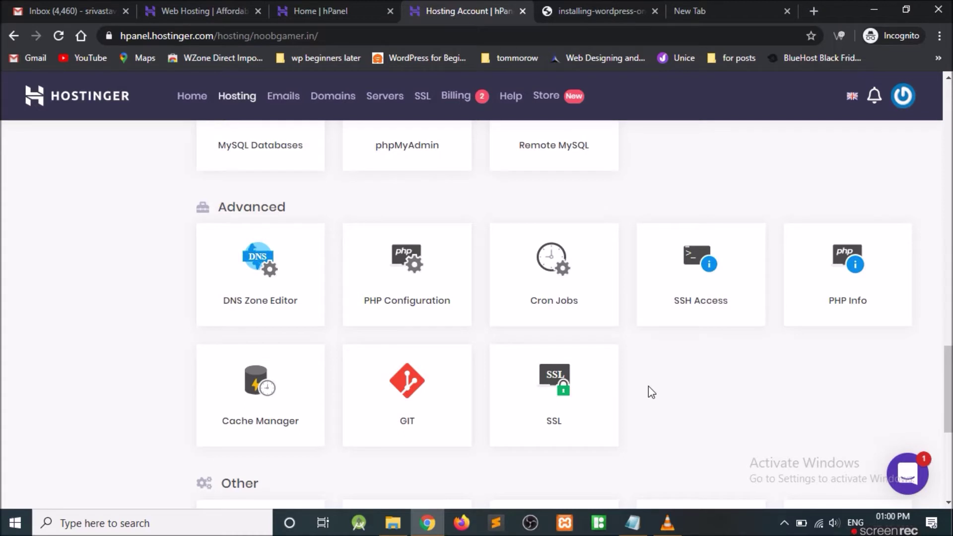
pyautogui.scroll(-1, 640, 385)
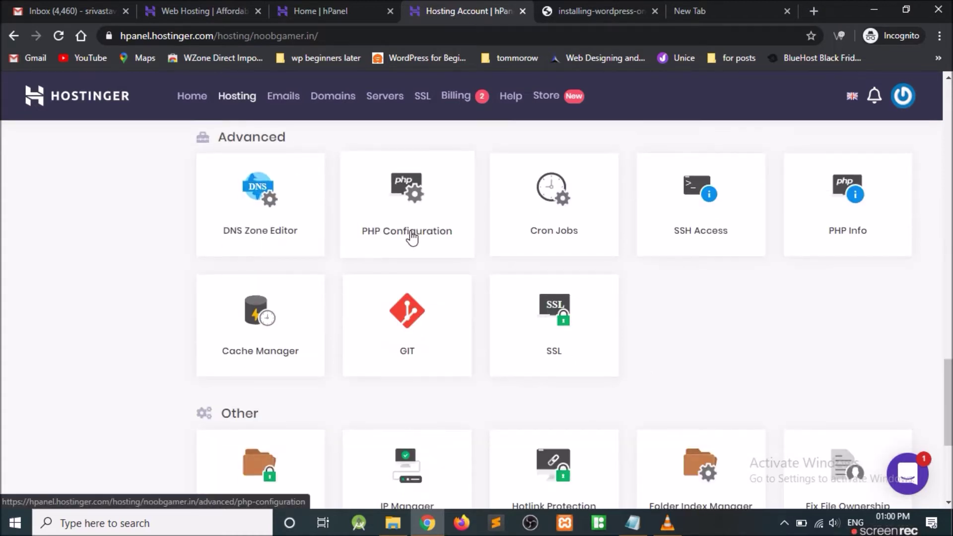
pyautogui.moveTo(168, 145); pyautogui.dragTo(296, 149)
pyautogui.moveTo(556, 142); pyautogui.dragTo(459, 214)
pyautogui.moveTo(473, 179); pyautogui.dragTo(465, 225)
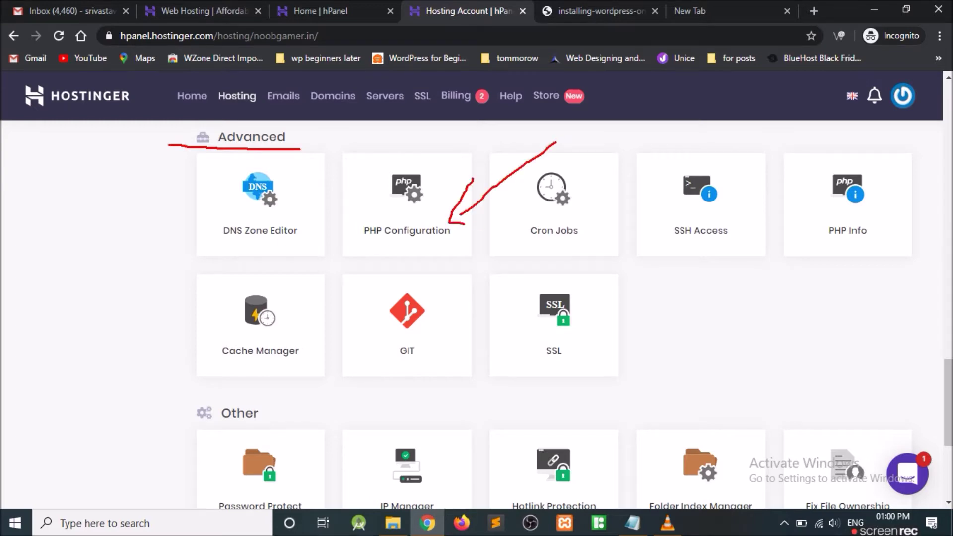
pyautogui.click(389, 232)
# - Open the PHP Info page for noobgamer.in and check which PHP version the server is running
pyautogui.scroll(-3, 267, 342)
pyautogui.scroll(3, 267, 341)
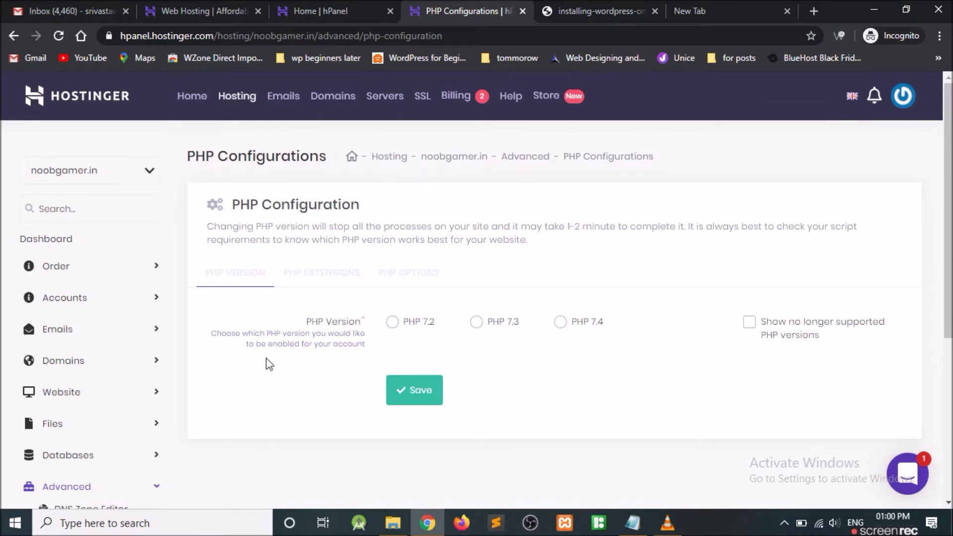
pyautogui.scroll(-4, 62, 348)
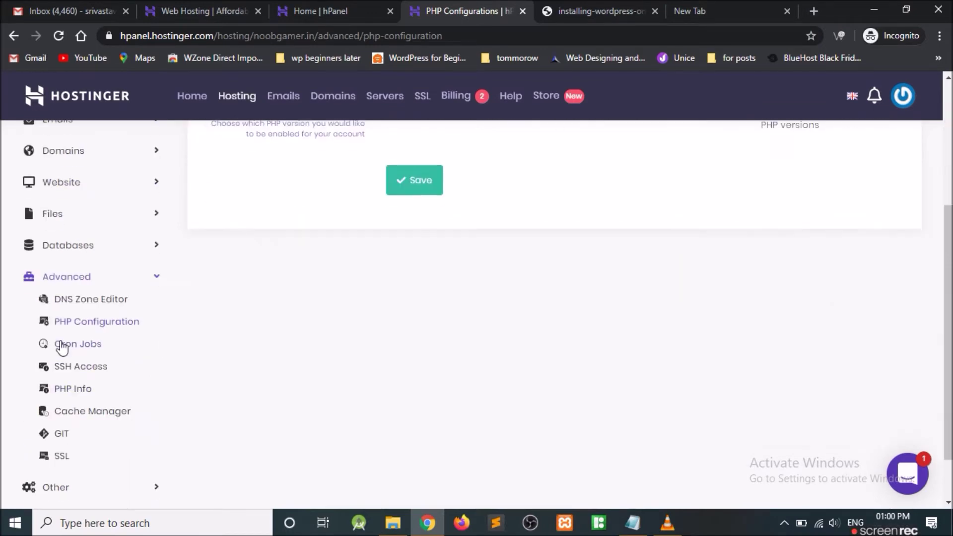
pyautogui.scroll(4, 134, 307)
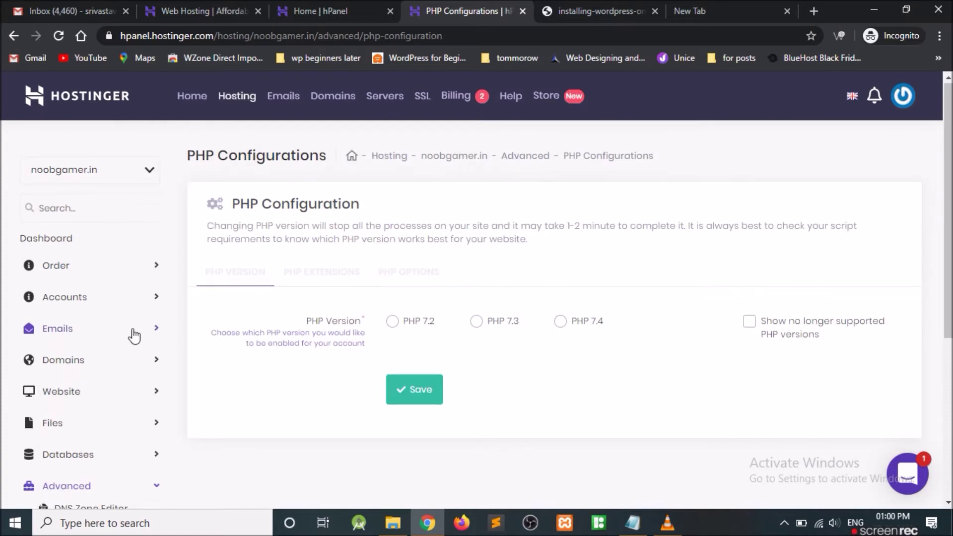
pyautogui.scroll(-5, 134, 336)
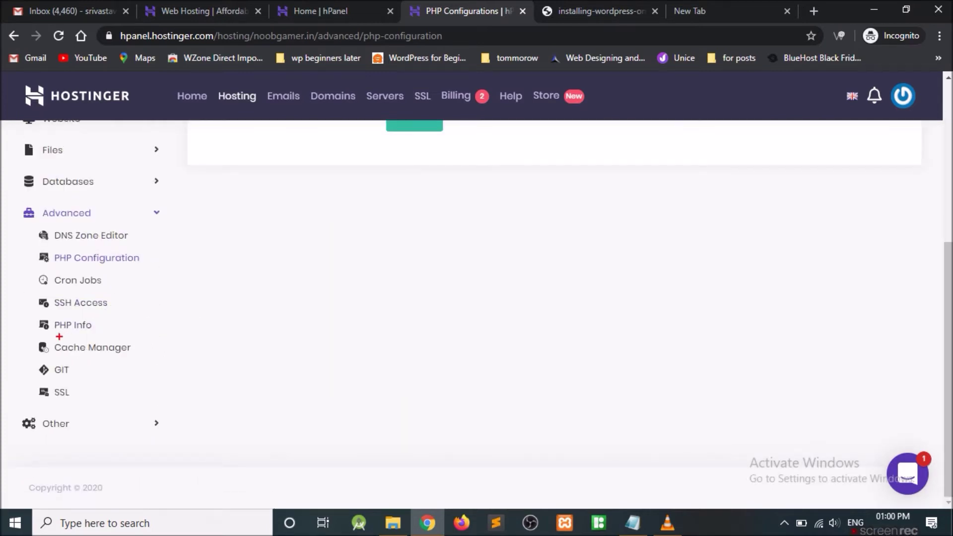
pyautogui.moveTo(30, 336)
pyautogui.mouseDown()
pyautogui.moveTo(106, 336)
pyautogui.moveTo(89, 336)
pyautogui.mouseUp()
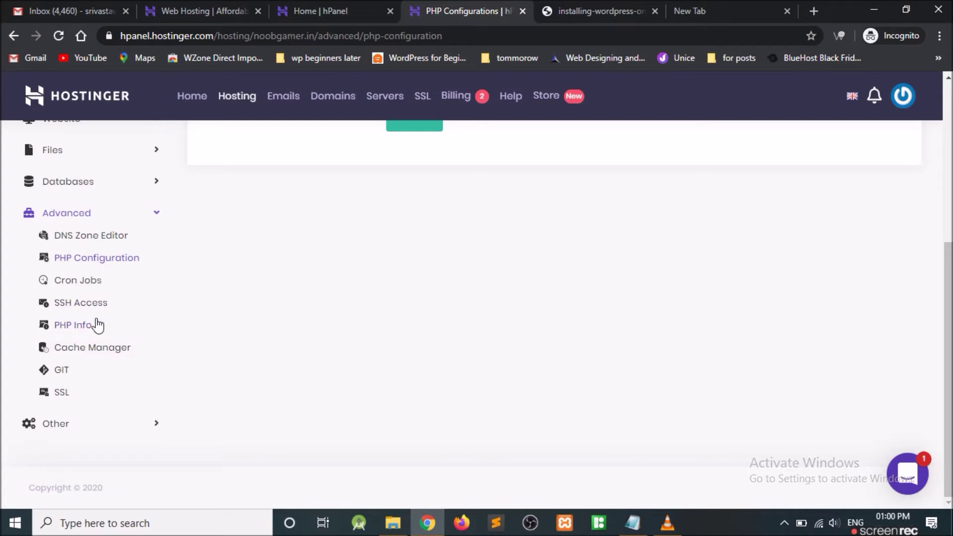
pyautogui.click(80, 327)
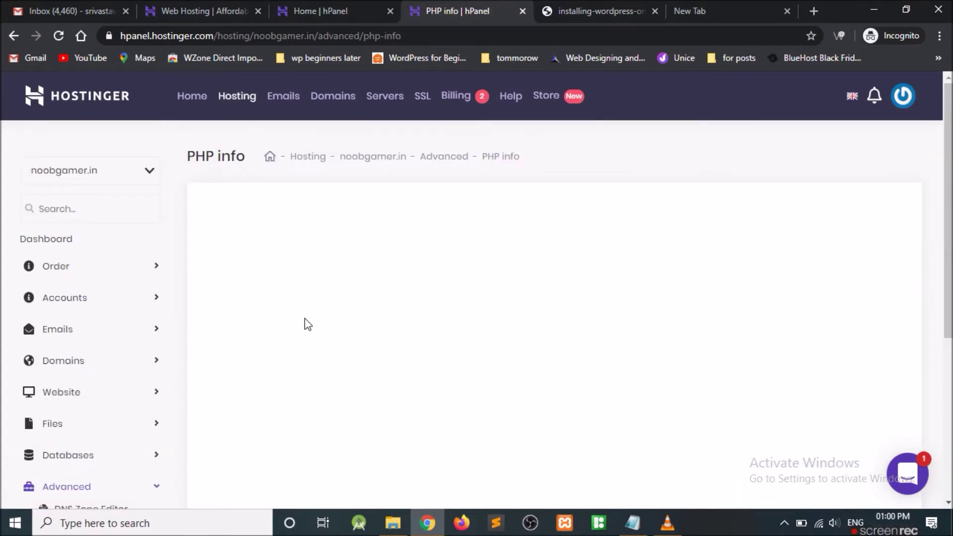
pyautogui.scroll(-4, 300, 315)
pyautogui.scroll(4, 318, 317)
pyautogui.scroll(-4, 318, 316)
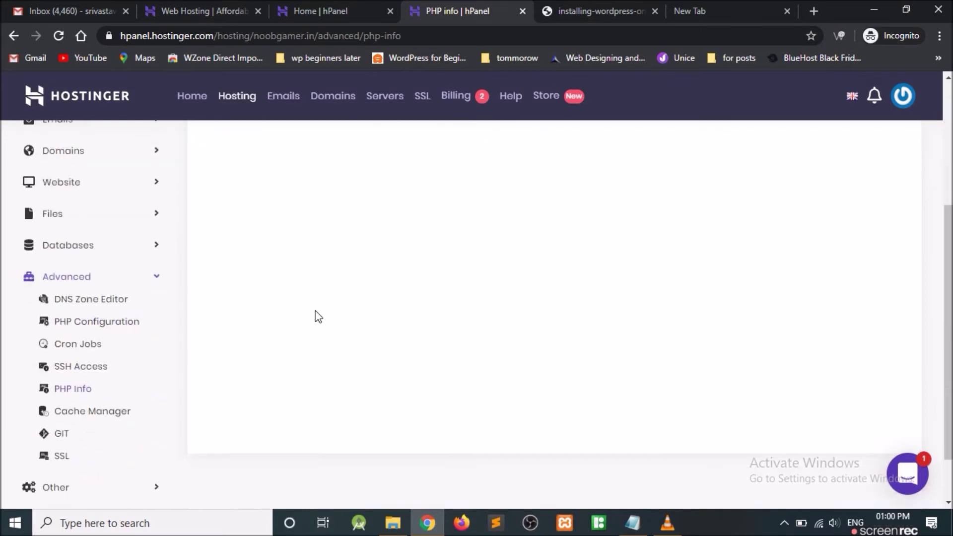
pyautogui.scroll(4, 362, 329)
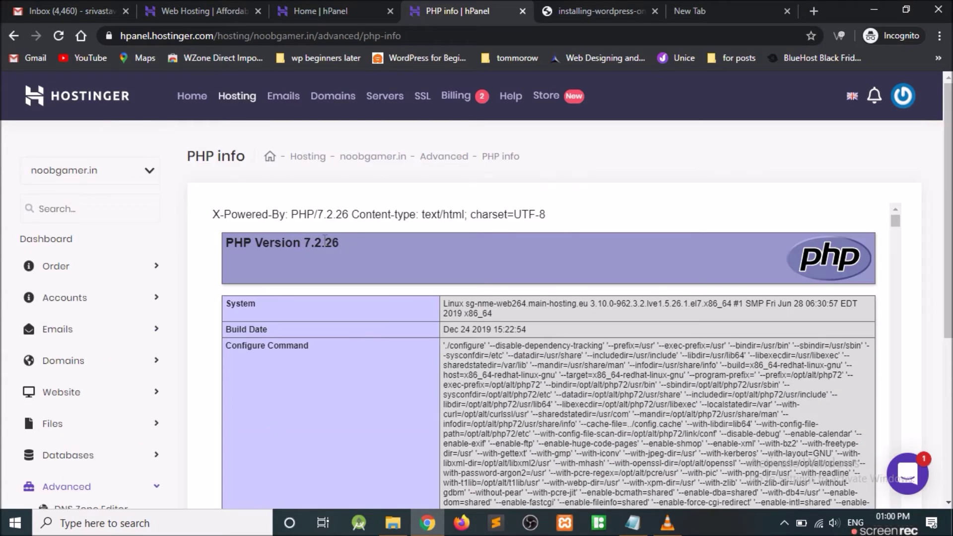
pyautogui.moveTo(305, 243); pyautogui.dragTo(366, 249)
pyautogui.click(291, 298)
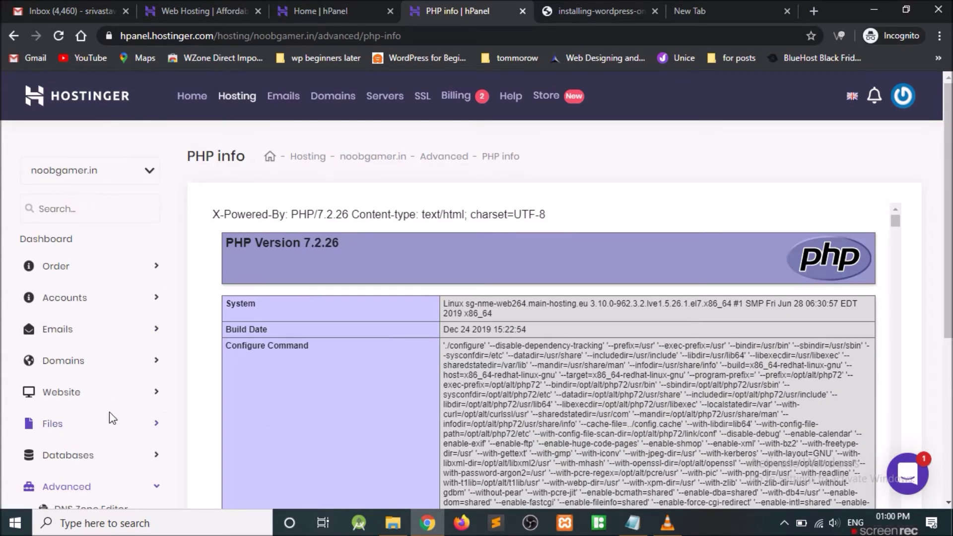
# - Return to PHP Configuration, set the PHP version to PHP 7.4, and save the change
pyautogui.scroll(-3, 112, 417)
pyautogui.click(116, 394)
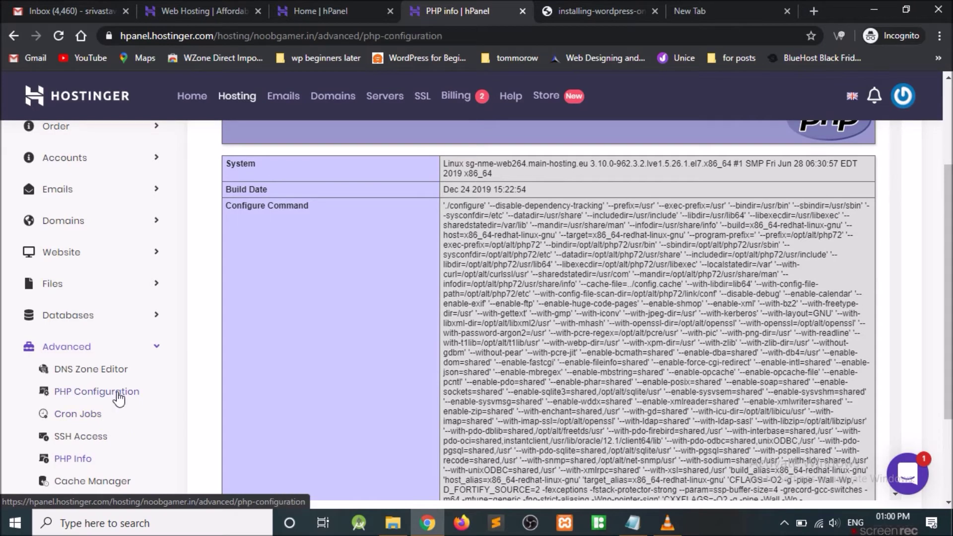
pyautogui.click(560, 322)
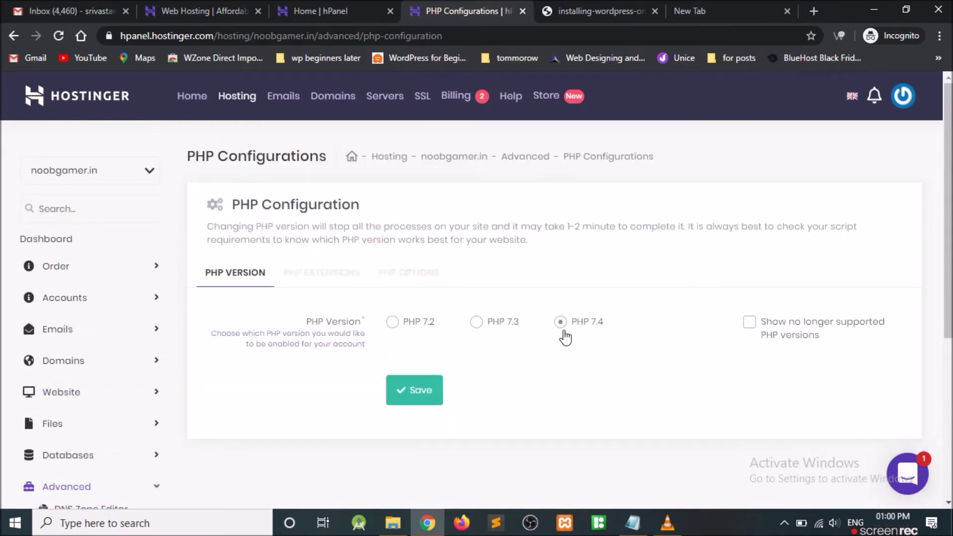
pyautogui.click(414, 391)
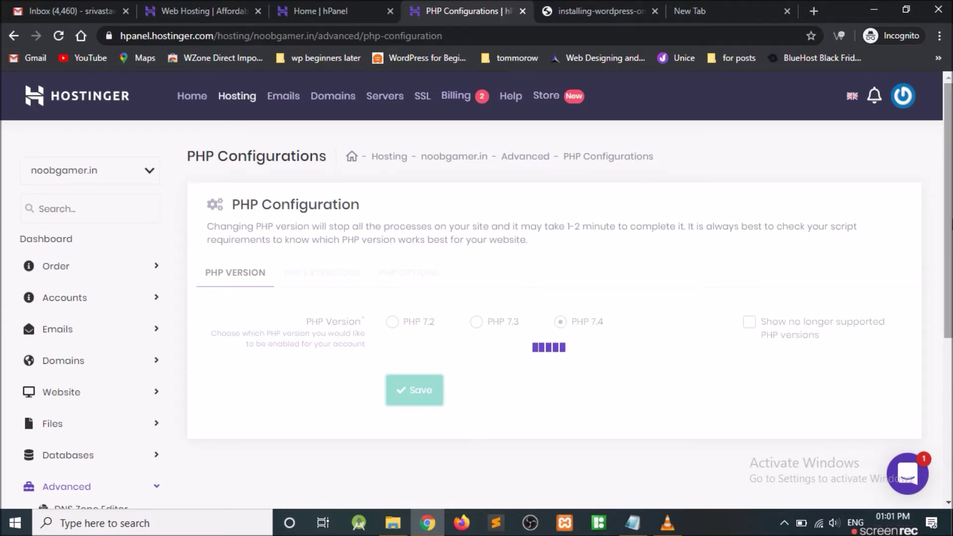
# - Open the Auto Installer from the Website section of the hosting account and bring up the WordPress installation form
pyautogui.scroll(-6, 457, 285)
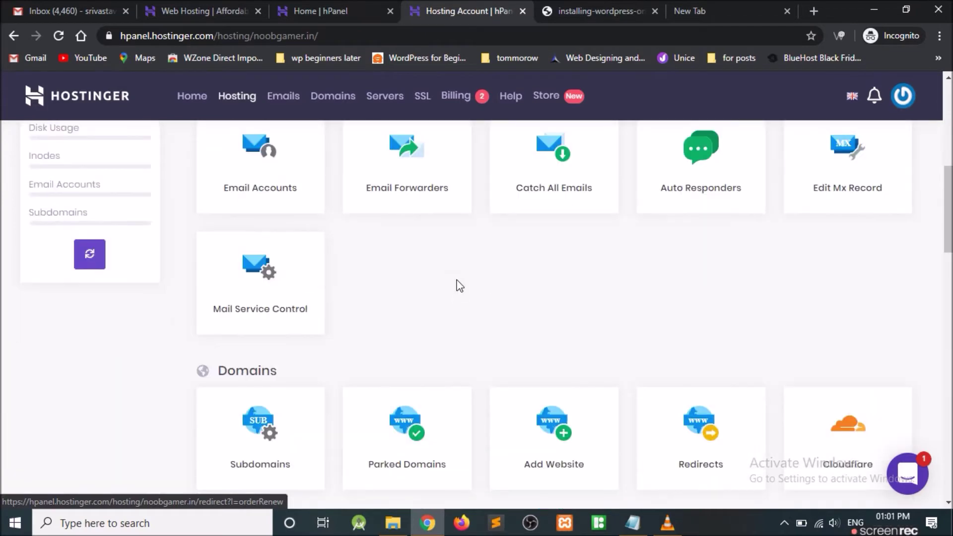
pyautogui.scroll(-8, 457, 284)
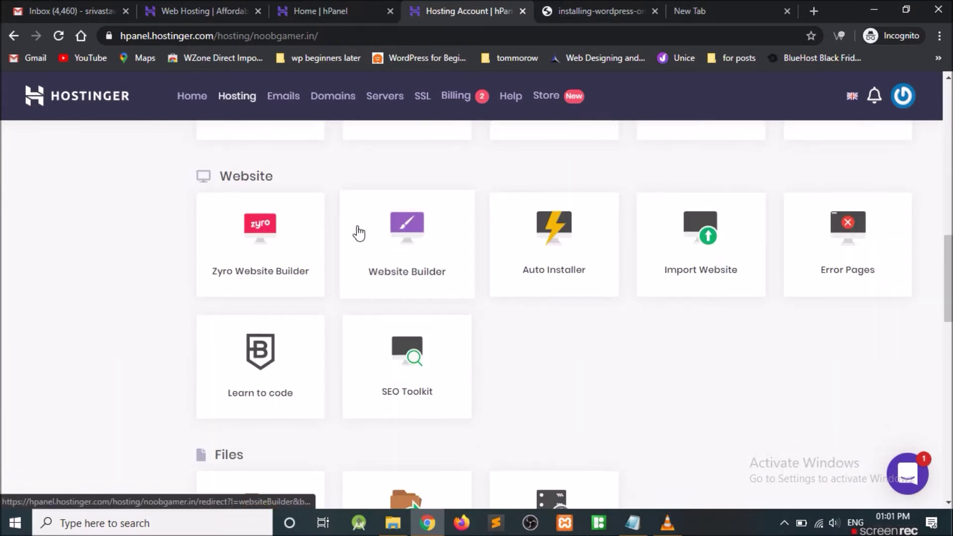
pyautogui.moveTo(165, 189); pyautogui.dragTo(338, 188)
pyautogui.moveTo(667, 150); pyautogui.dragTo(612, 212)
pyautogui.moveTo(615, 178); pyautogui.dragTo(633, 234)
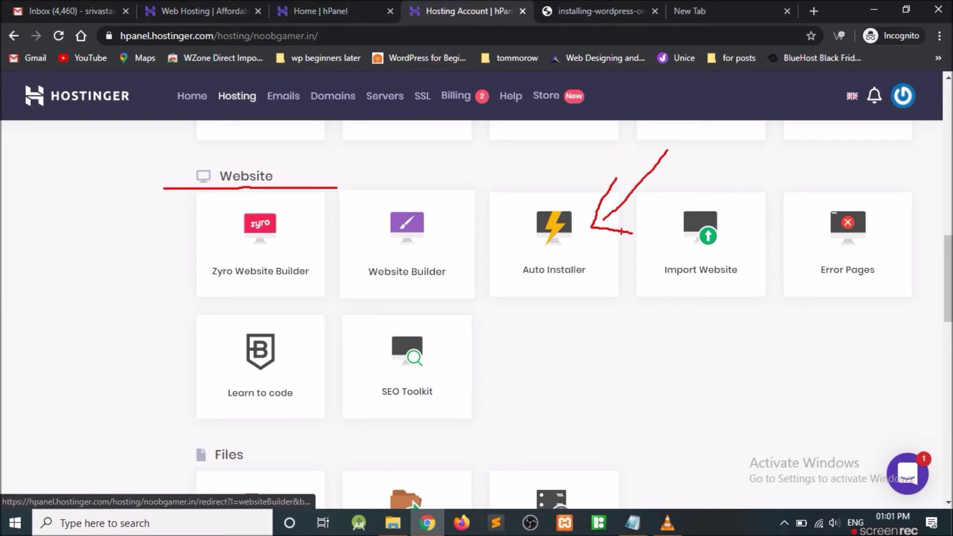
pyautogui.click(543, 240)
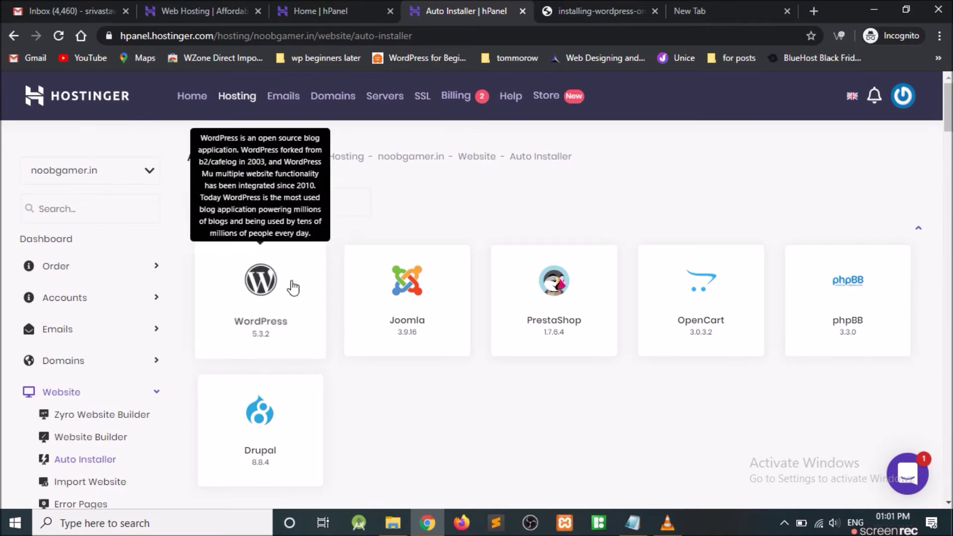
pyautogui.click(257, 299)
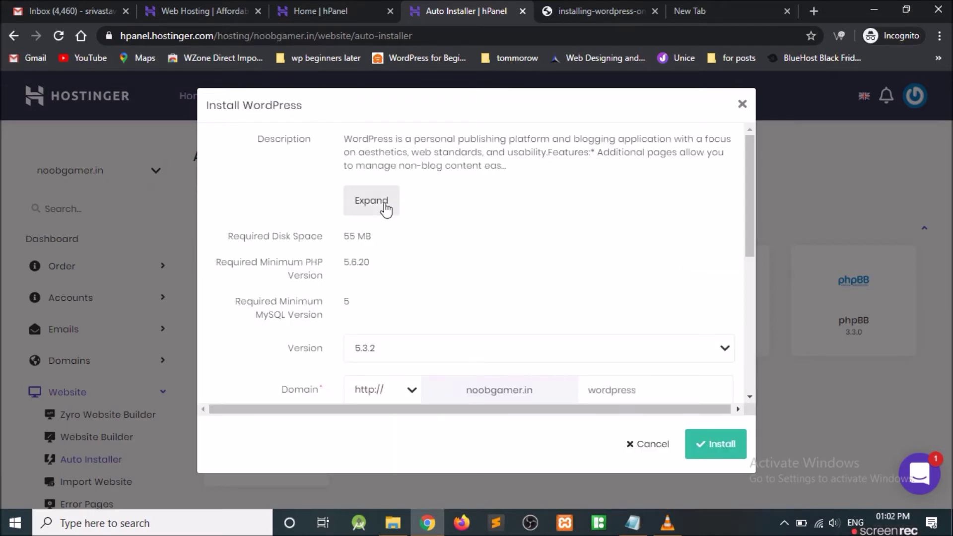
pyautogui.scroll(-1, 312, 250)
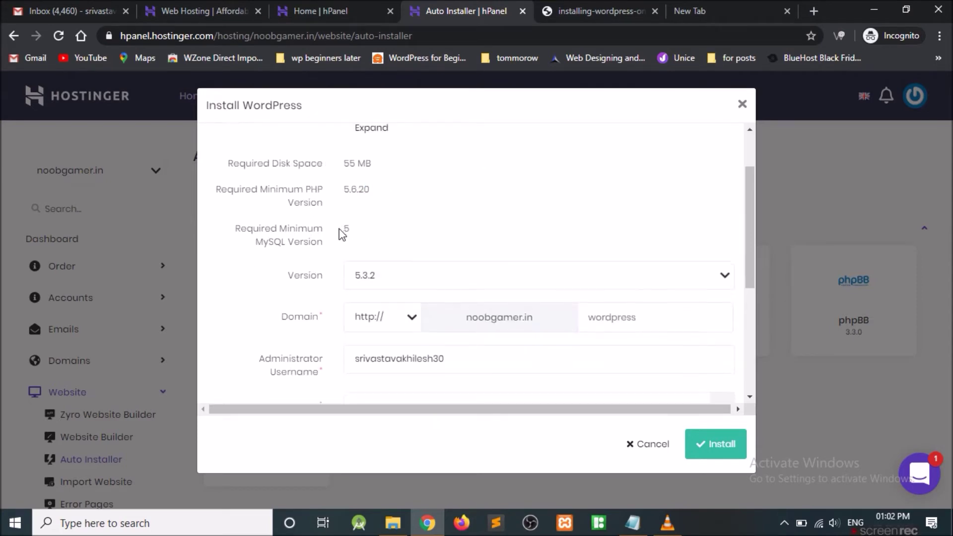
# - Check the WordPress requirements in the installation form and select version 5.3.2
pyautogui.scroll(-2, 340, 230)
pyautogui.scroll(2, 330, 228)
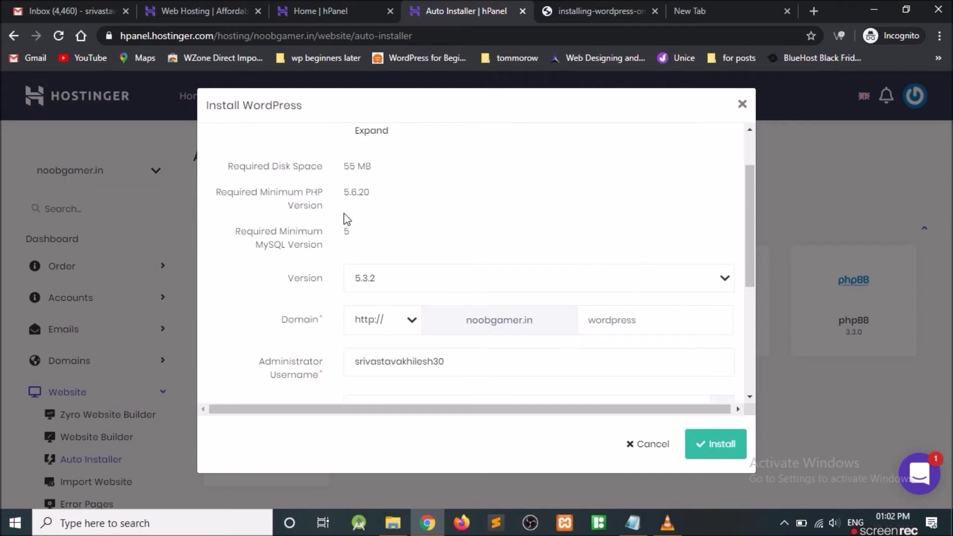
pyautogui.click(416, 280)
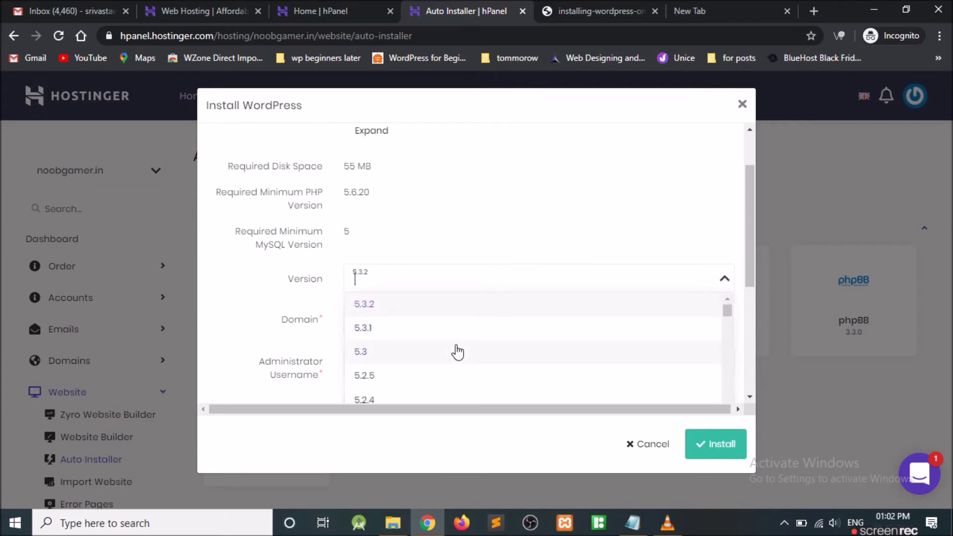
pyautogui.scroll(-3, 458, 353)
pyautogui.scroll(3, 458, 352)
pyautogui.click(380, 311)
pyautogui.scroll(-3, 345, 305)
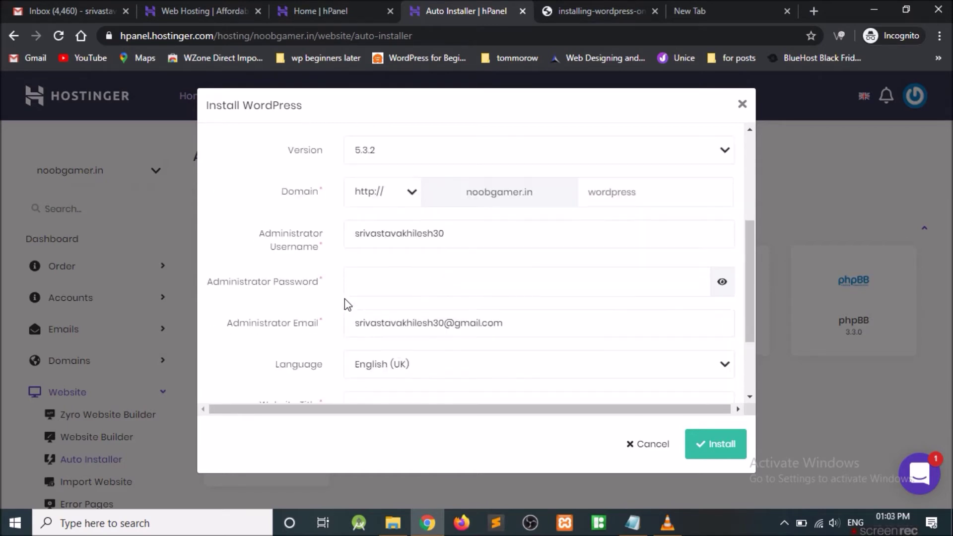
pyautogui.click(410, 186)
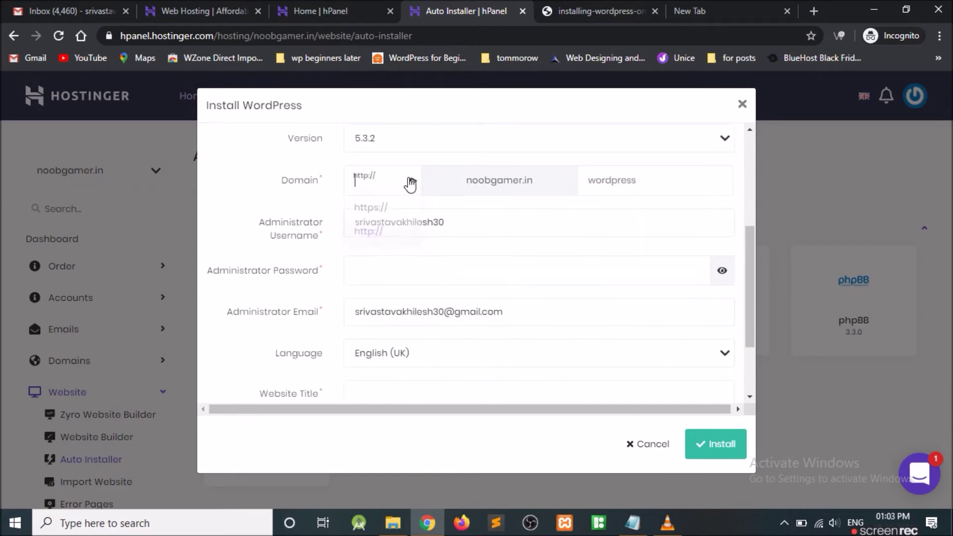
pyautogui.click(390, 209)
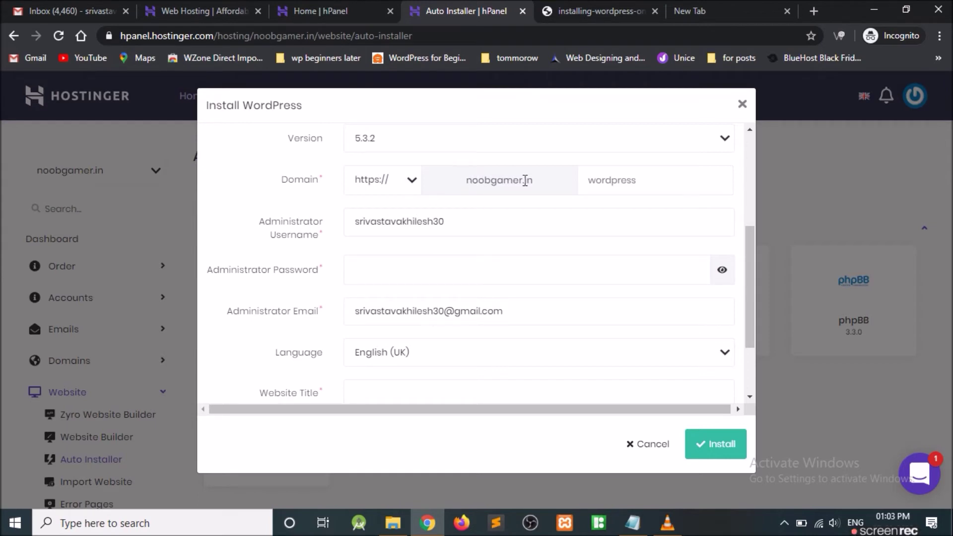
pyautogui.click(642, 180)
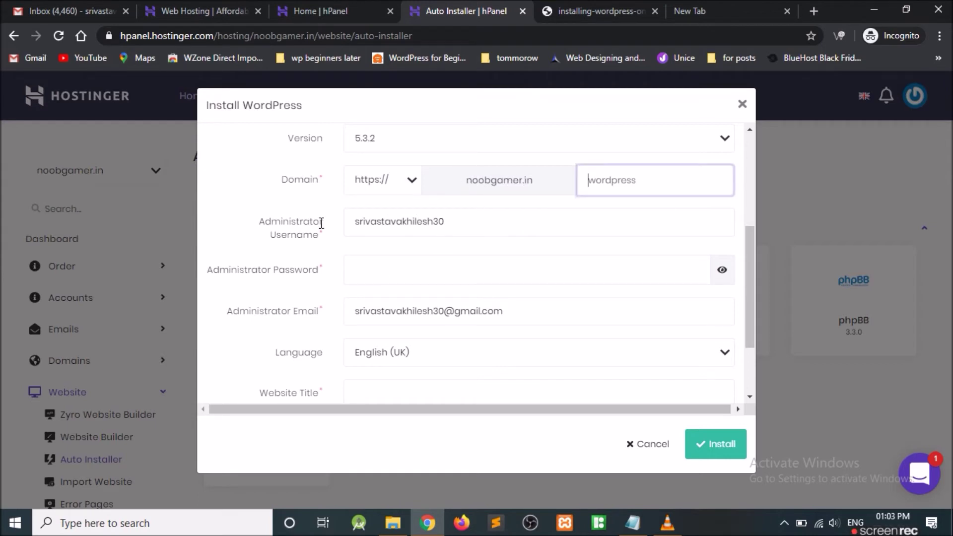
pyautogui.click(259, 203)
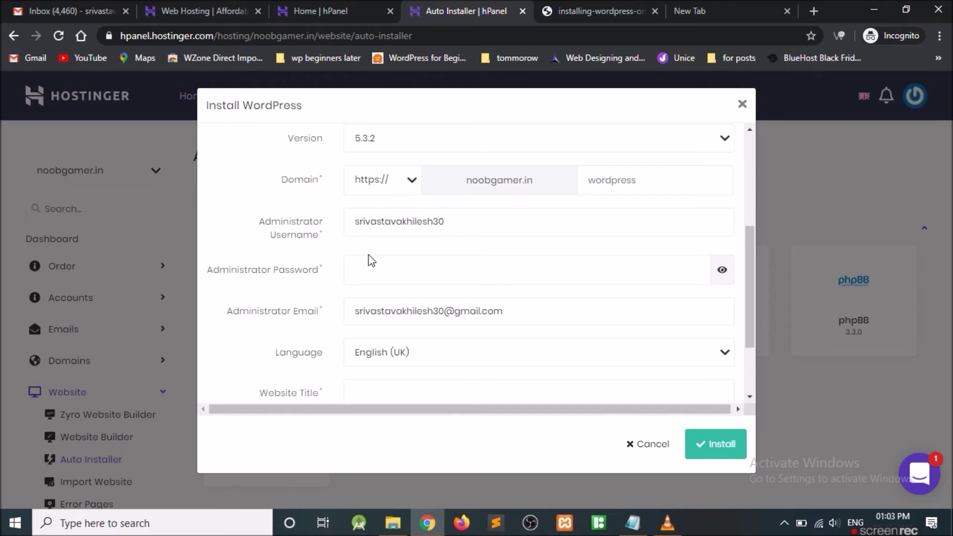
# - Replace the administrator username with Admin, enter the administrator password, and copy it
pyautogui.moveTo(442, 227); pyautogui.dragTo(278, 223)
pyautogui.press('BackSpace')
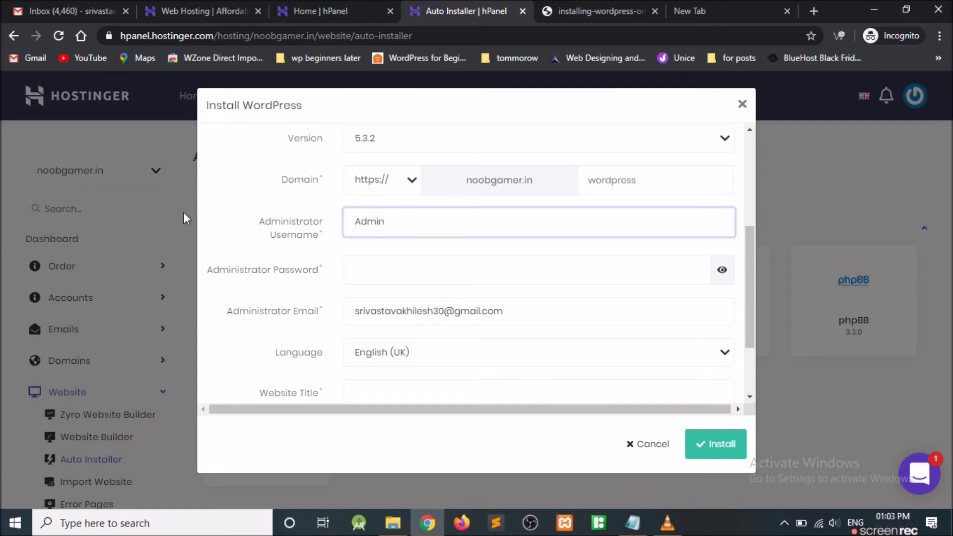
pyautogui.click(387, 259)
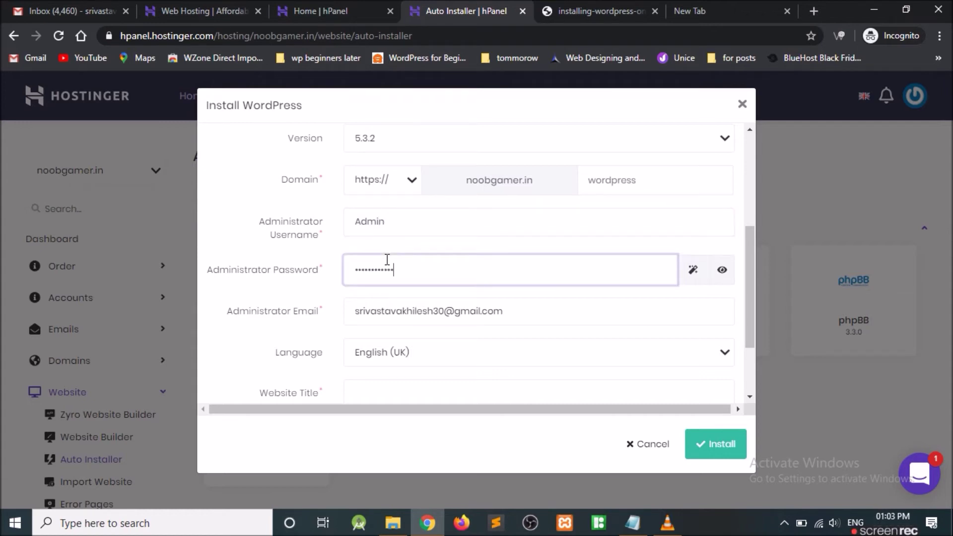
pyautogui.click(295, 284)
pyautogui.click(722, 271)
pyautogui.click(723, 271)
pyautogui.click(294, 240)
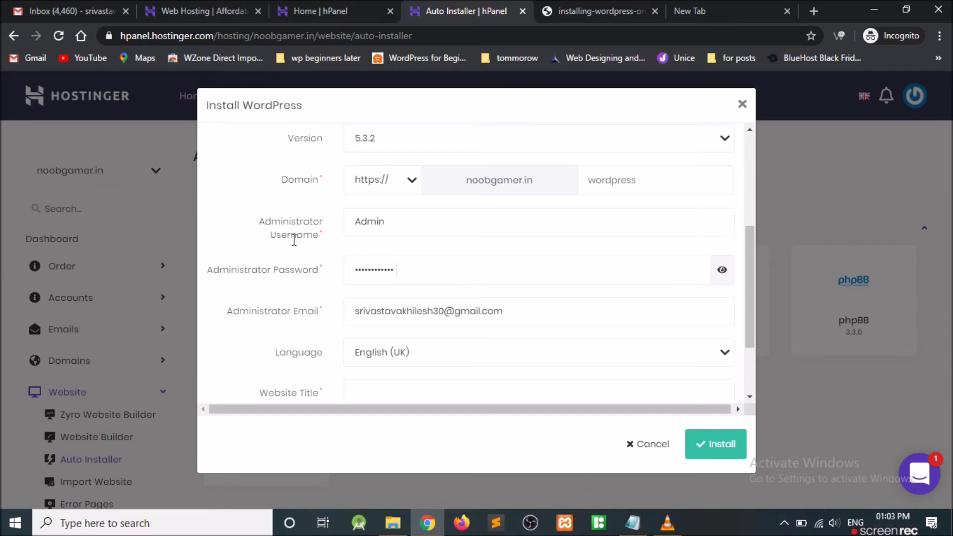
pyautogui.moveTo(425, 265); pyautogui.dragTo(302, 268)
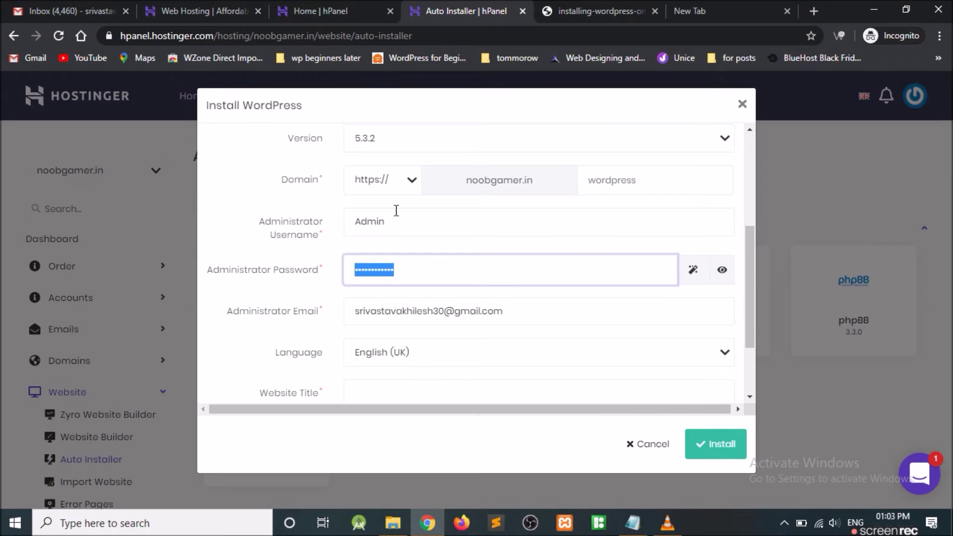
pyautogui.click(410, 259)
# - Set the website title to Noob Gamer and choose Always update to latest available version for application updates
pyautogui.scroll(-2, 338, 293)
pyautogui.click(388, 292)
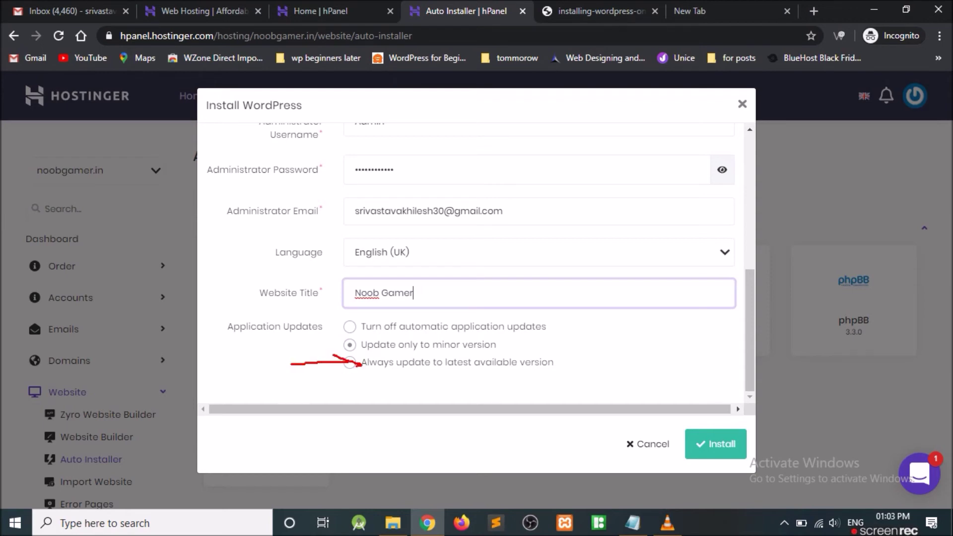
pyautogui.click(349, 365)
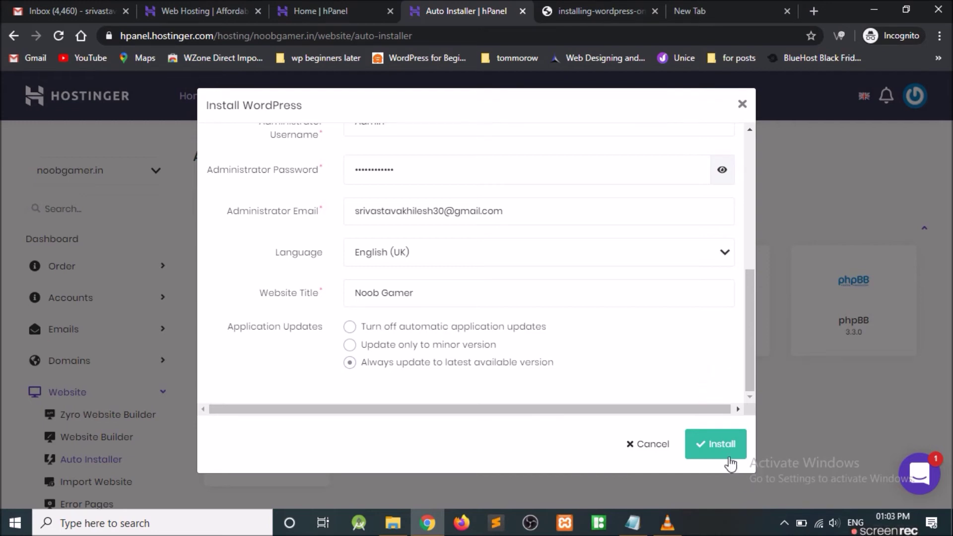
# - Install WordPress with these settings and close the installation form once the process finishes
pyautogui.click(719, 443)
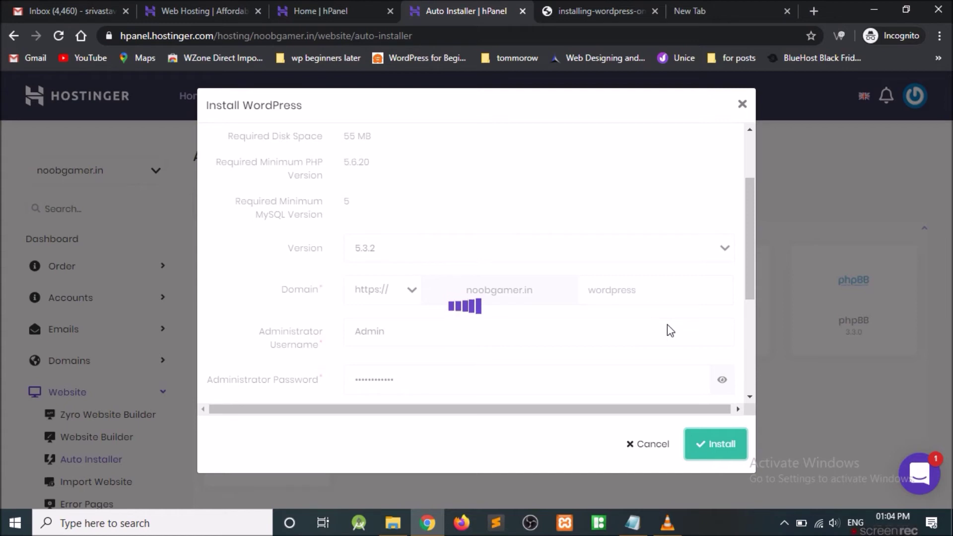
pyautogui.scroll(2, 670, 331)
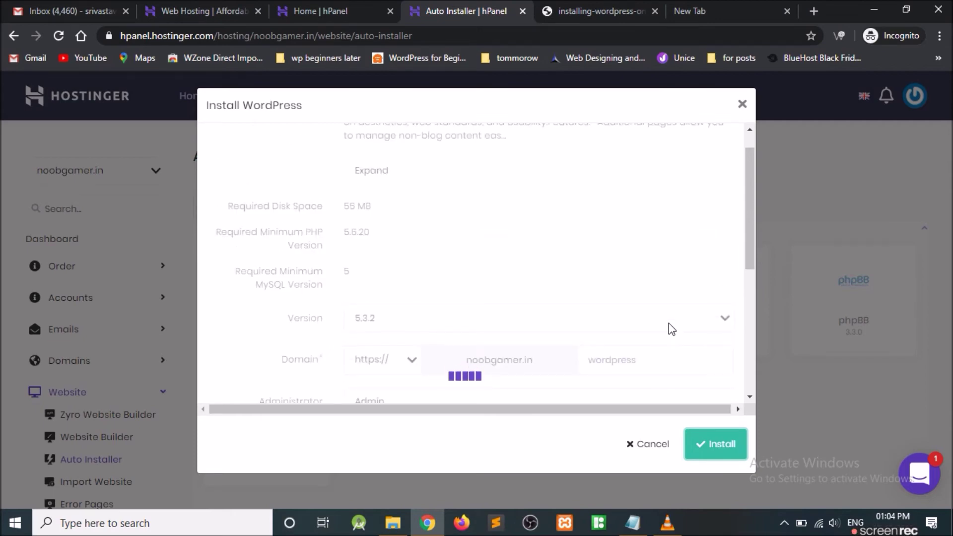
pyautogui.scroll(1, 670, 331)
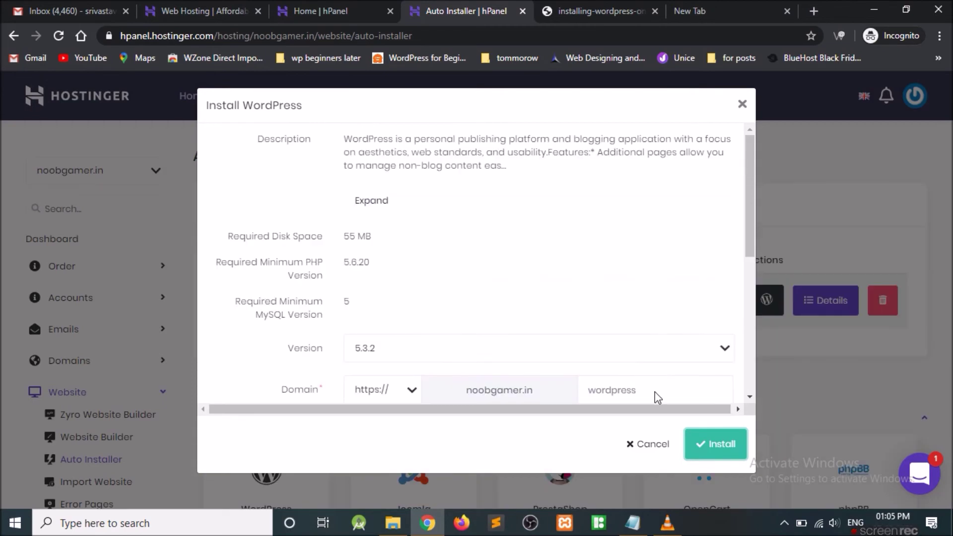
pyautogui.click(741, 104)
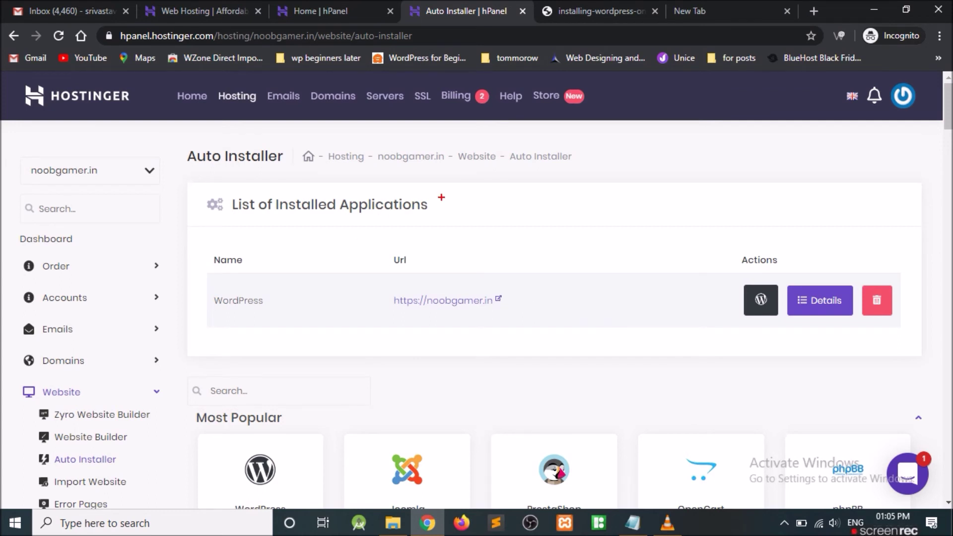
# - View the application details of the installed WordPress on noobgamer.in and close them
pyautogui.moveTo(379, 324); pyautogui.dragTo(872, 351)
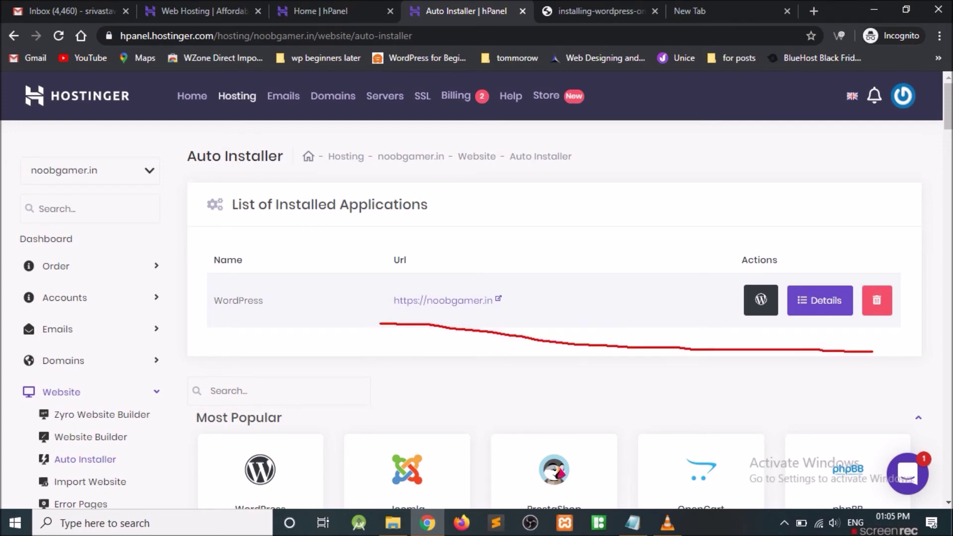
pyautogui.click(828, 312)
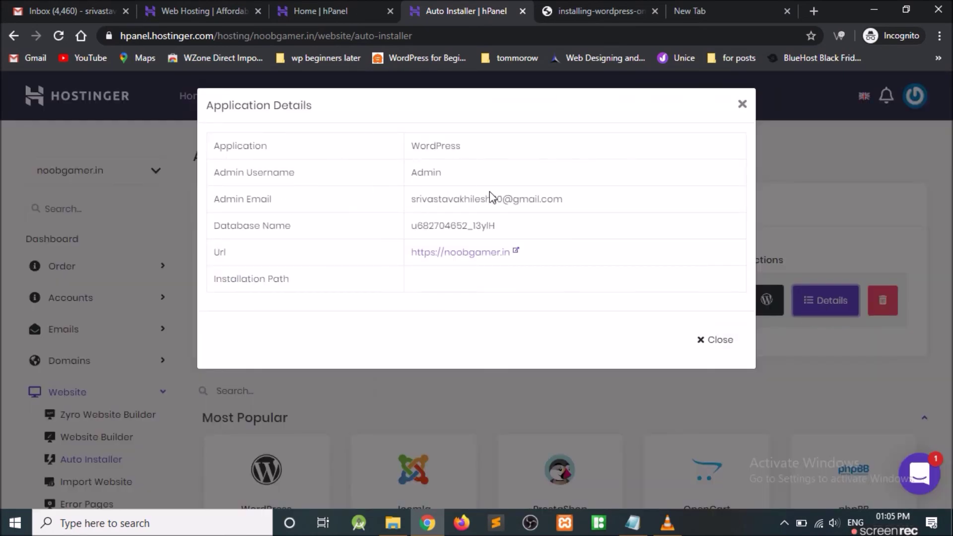
pyautogui.click(742, 105)
# - Open the WordPress admin login page for noobgamer.in from the list of installed applications
pyautogui.click(763, 300)
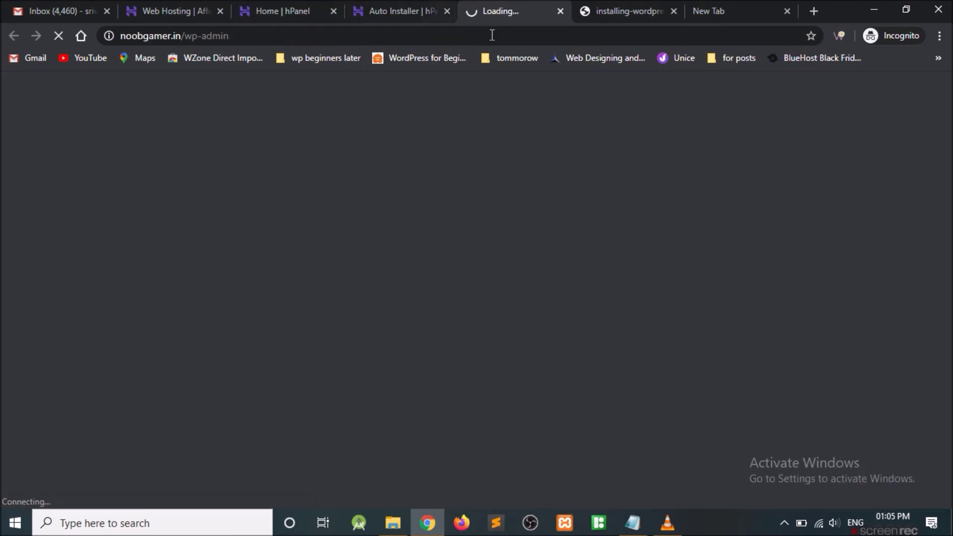
pyautogui.click(396, 14)
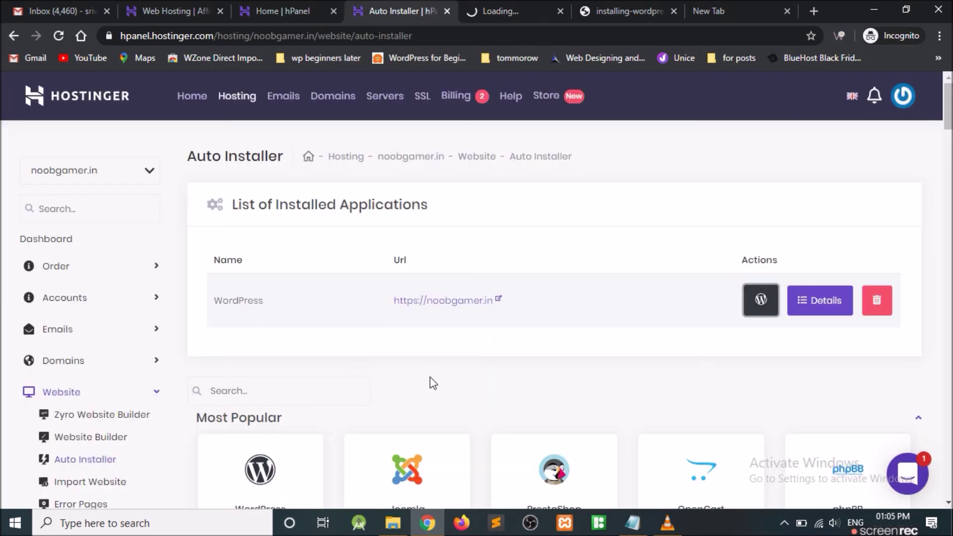
pyautogui.click(518, 9)
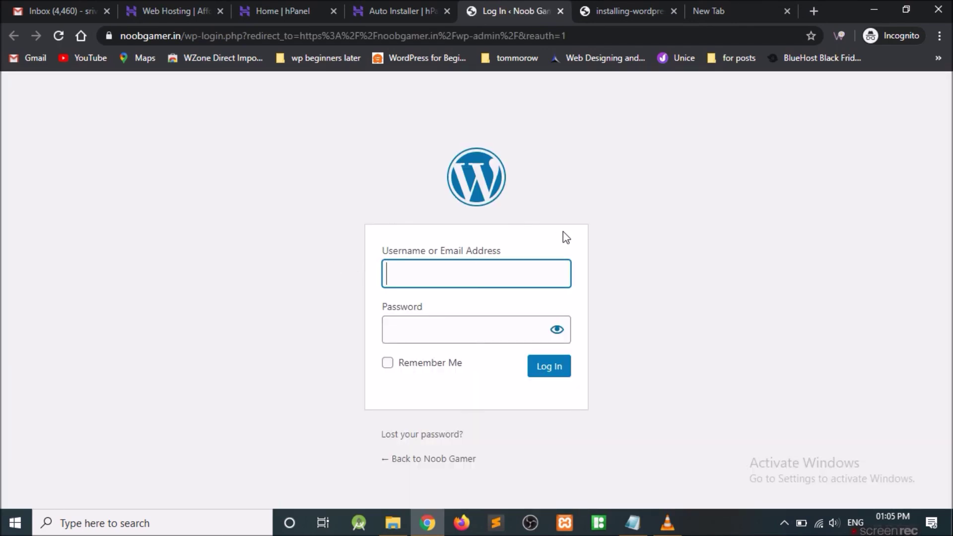
# - Log in to the WordPress dashboard with the username Admin and the administrator password
pyautogui.write('Admin')
pyautogui.press('Tab')
pyautogui.hotkey('ctrl', 'v')
pyautogui.click(560, 369)
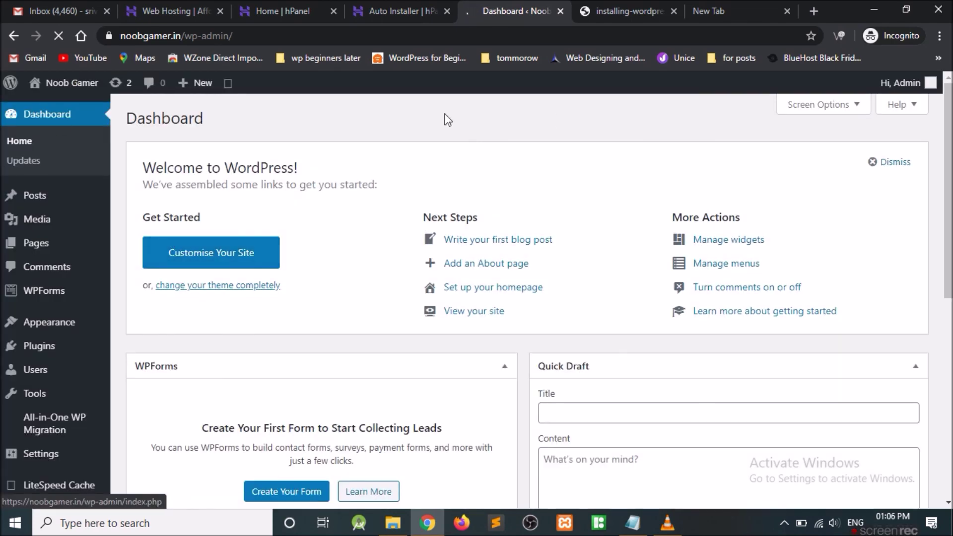
# - Look over the WordPress dashboard and view the live Noob Gamer site in a new tab
pyautogui.scroll(-1, 343, 305)
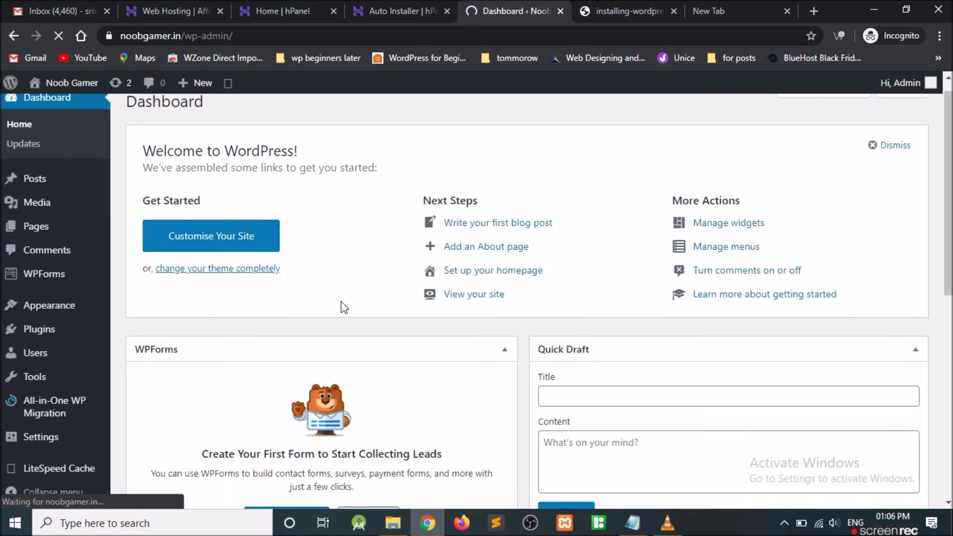
pyautogui.scroll(1, 289, 274)
pyautogui.rightClick(58, 106)
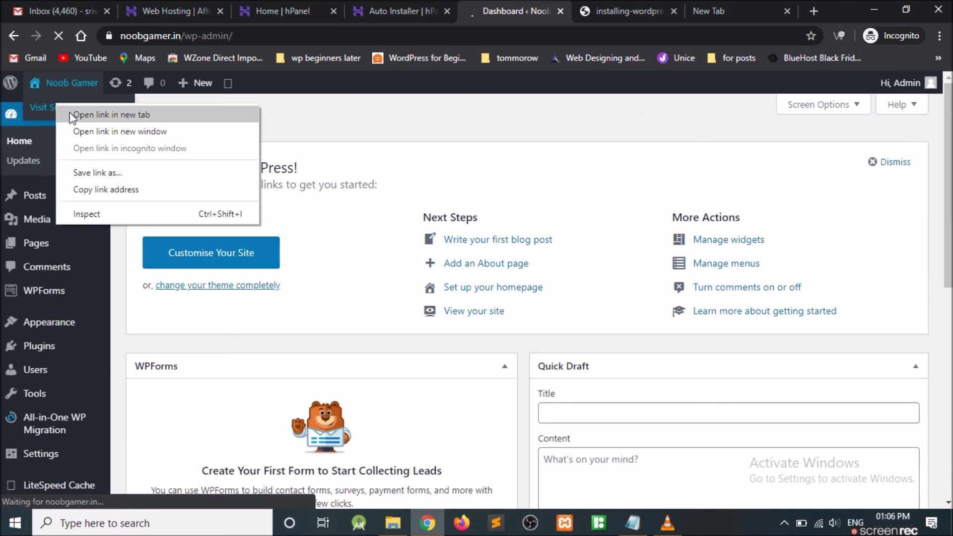
pyautogui.click(104, 115)
pyautogui.scroll(-10, 283, 257)
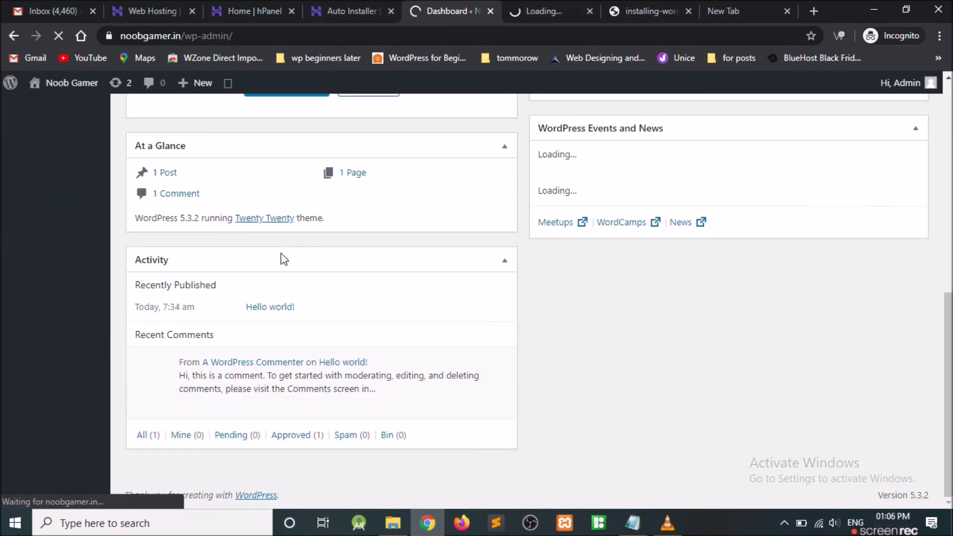
pyautogui.scroll(10, 314, 350)
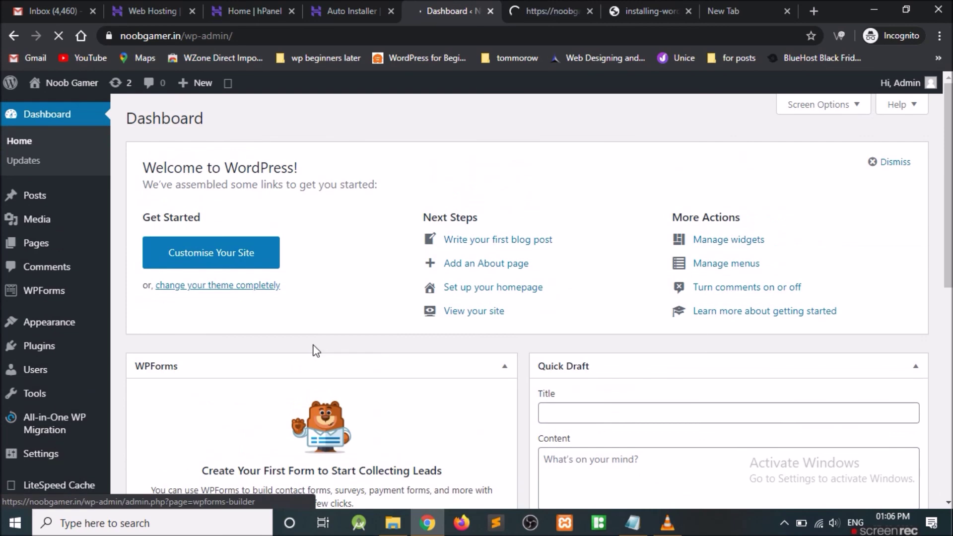
pyautogui.click(548, 10)
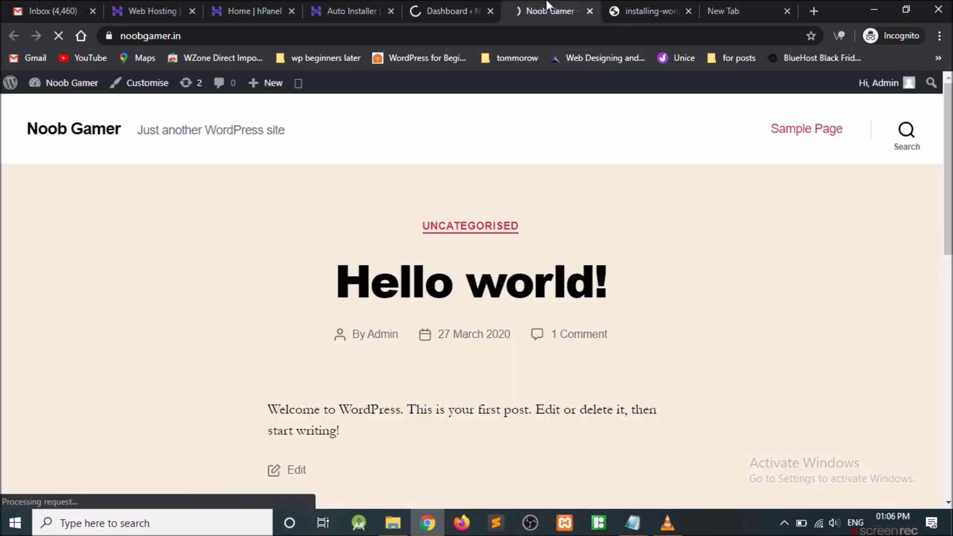
pyautogui.click(125, 31)
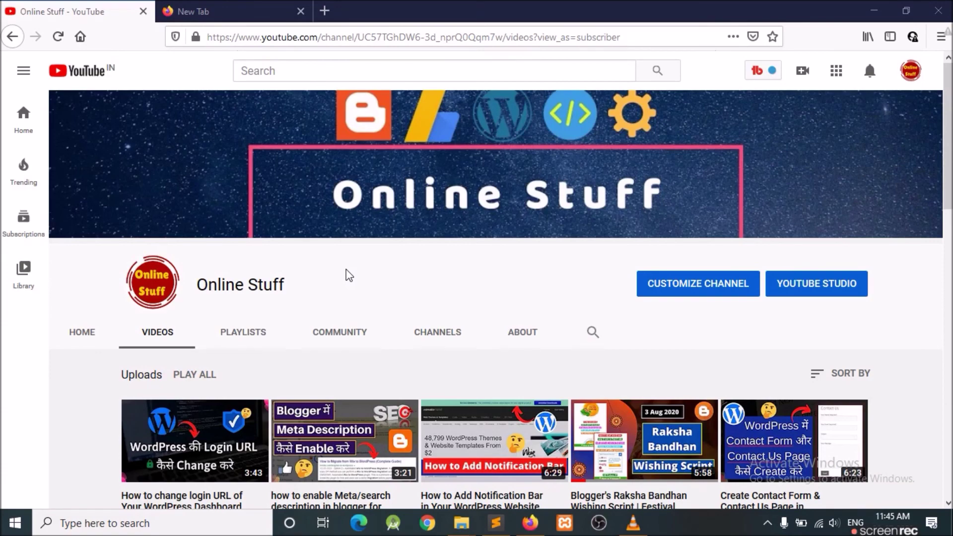
pyautogui.moveTo(356, 240)
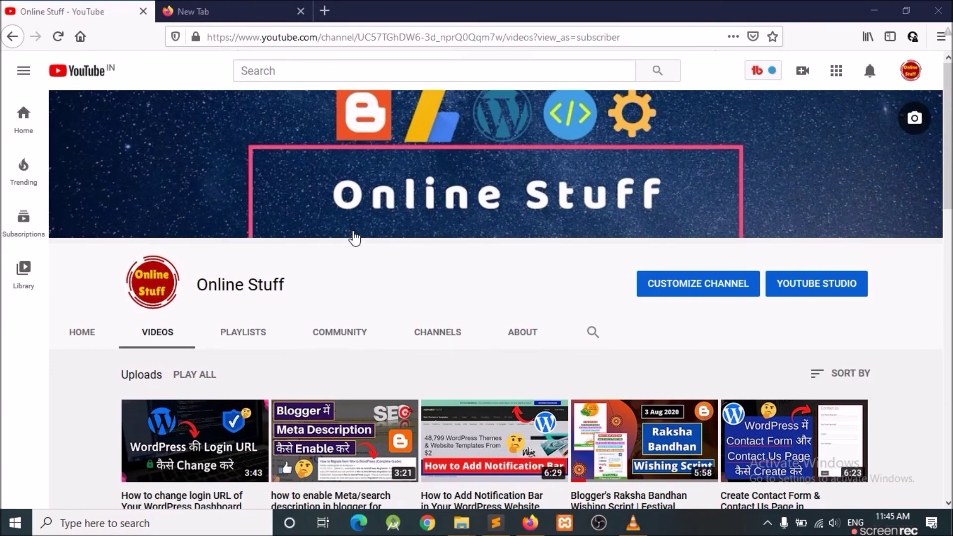